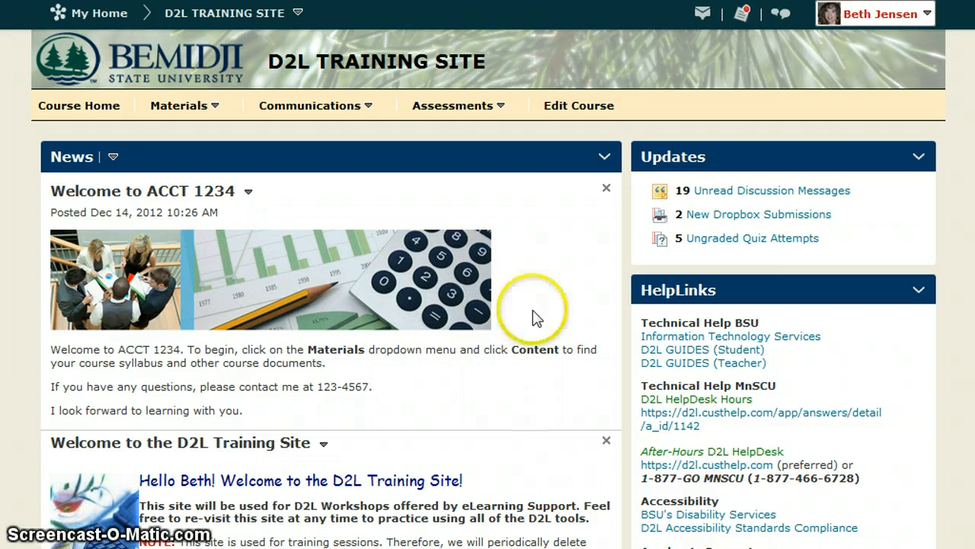
# Step: Start a new dropbox folder in the course and name it Journal Article 4
pyautogui.click(455, 113)
pyautogui.click(441, 142)
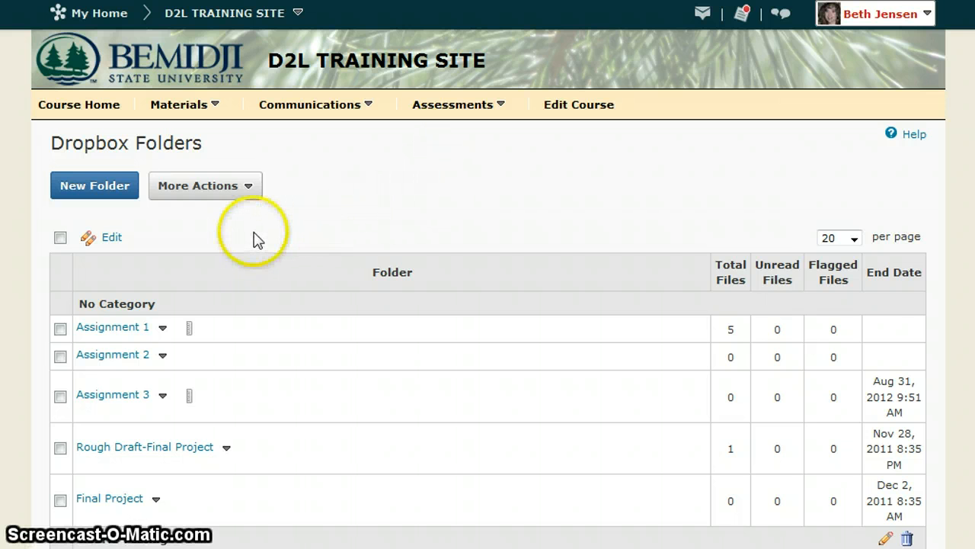
pyautogui.click(97, 195)
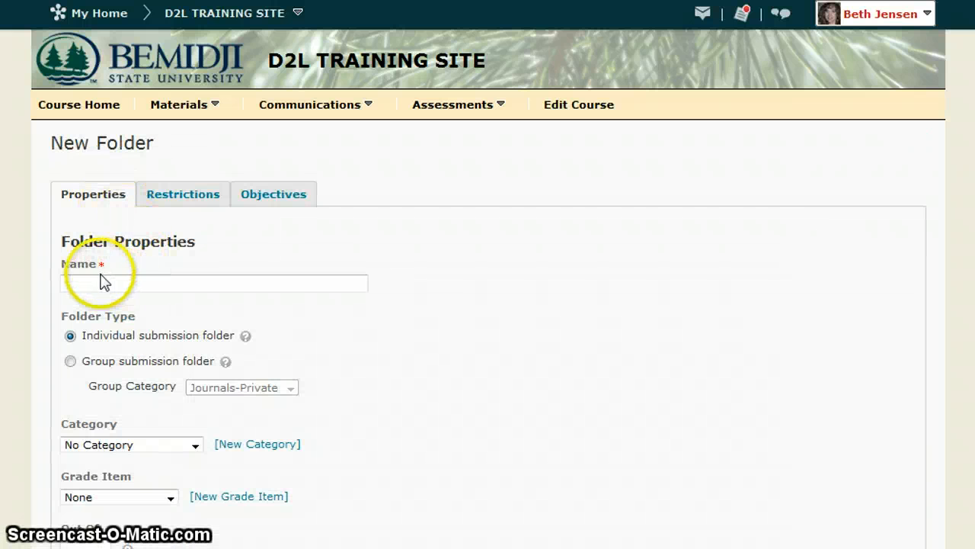
pyautogui.click(104, 282)
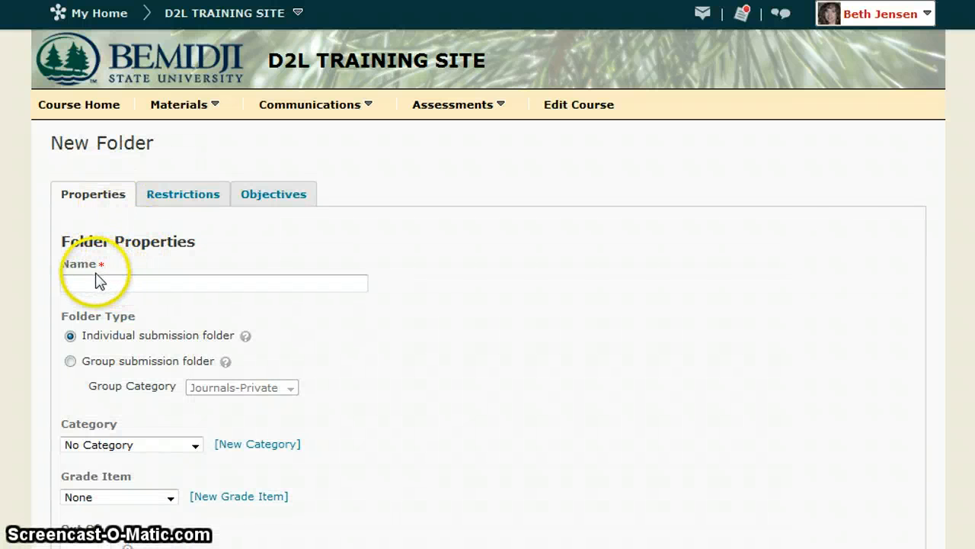
pyautogui.click(93, 282)
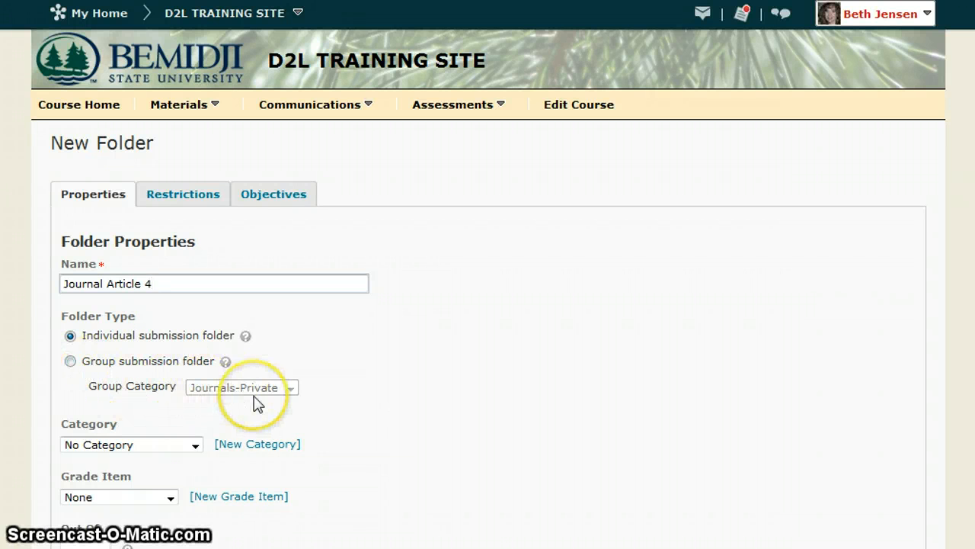
# Step: Check the available grade items for the folder, and change the folder's name to Journal Article 5
pyautogui.scroll(-3, 401, 416)
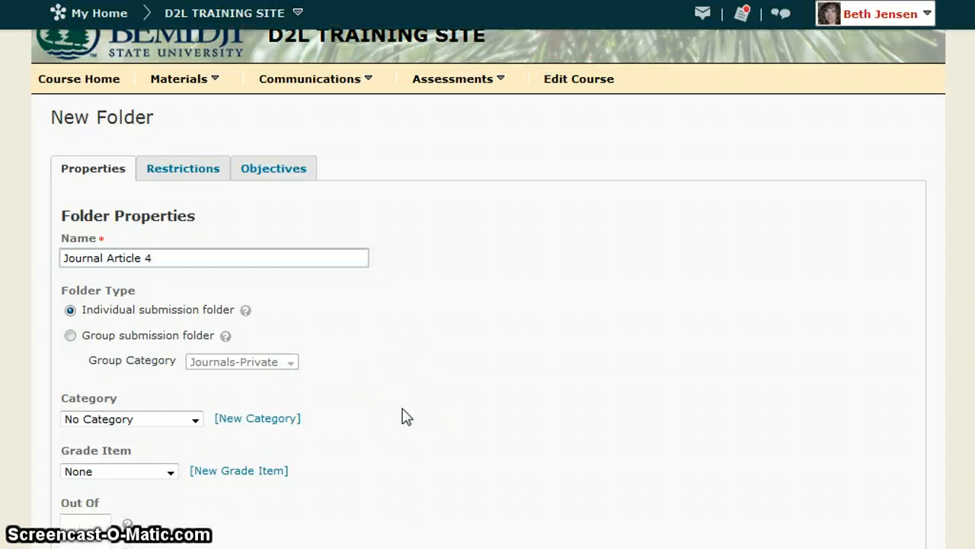
pyautogui.scroll(-3, 404, 416)
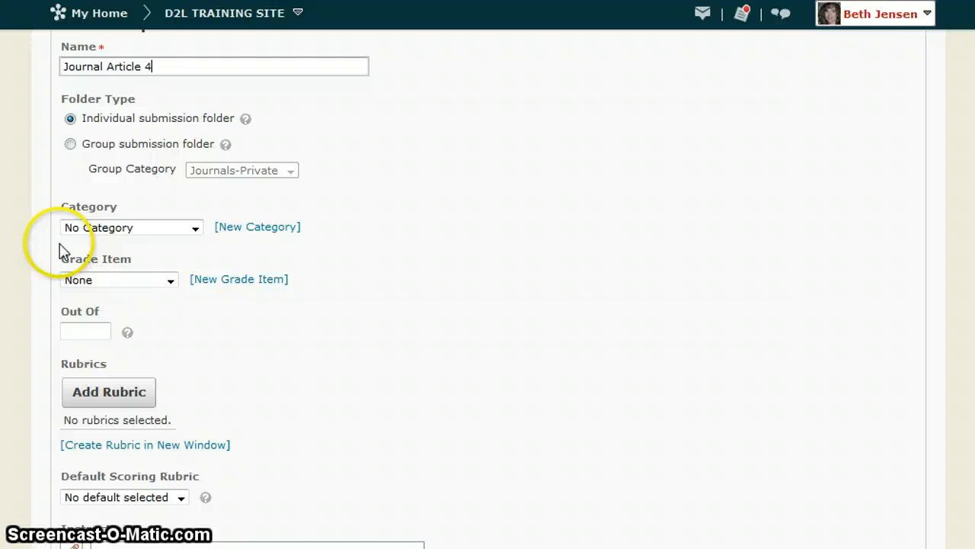
pyautogui.click(131, 296)
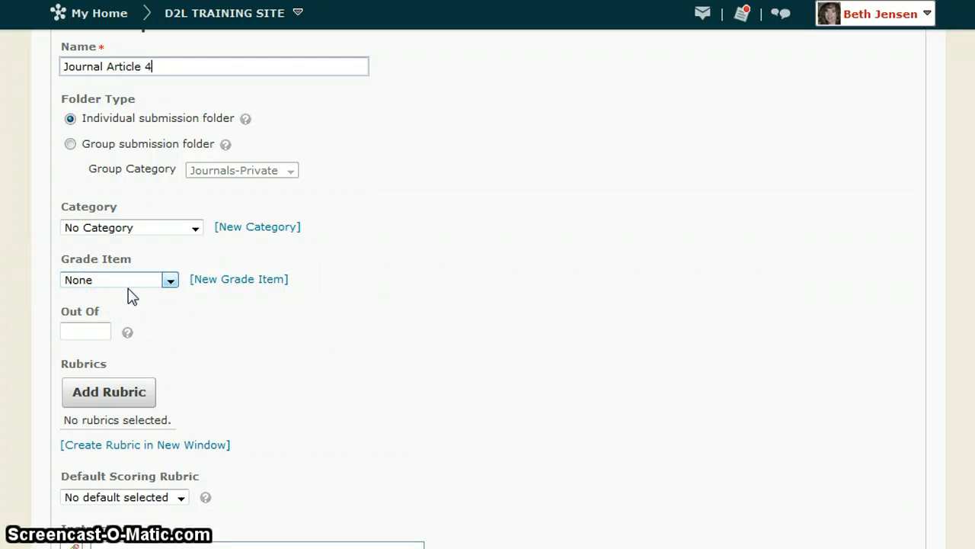
pyautogui.click(169, 280)
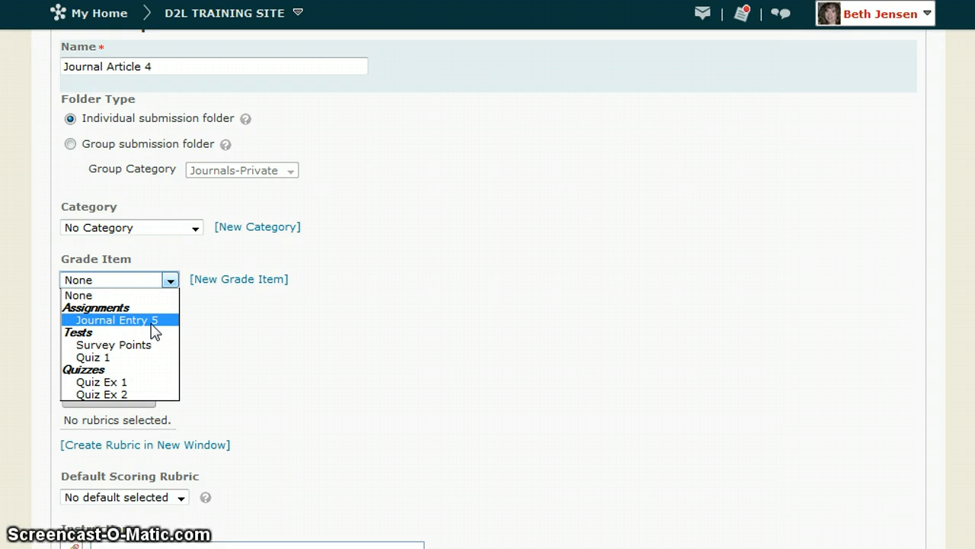
pyautogui.click(154, 202)
pyautogui.doubleClick(163, 66)
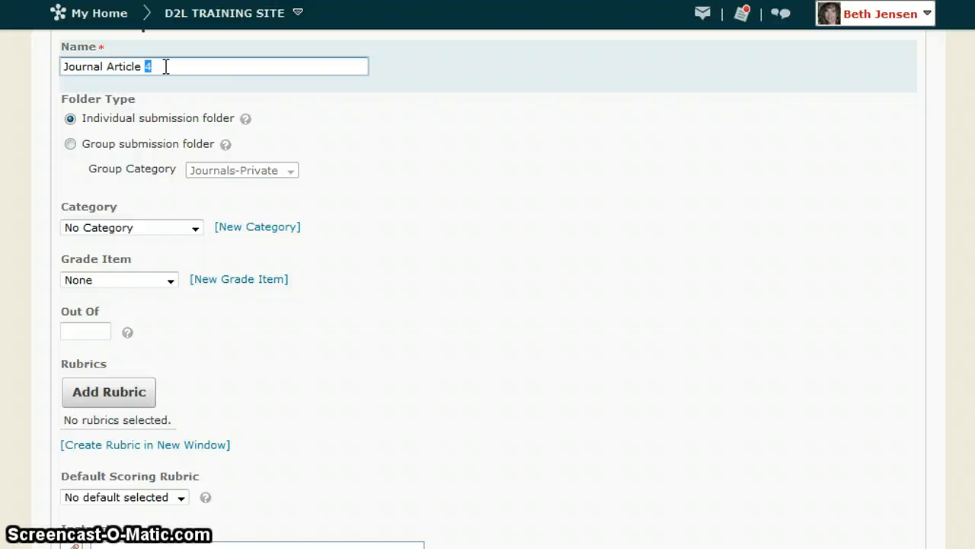
# Step: Link the folder to the grade item Journal Entry 5 and set its Out Of score to 10
pyautogui.click(163, 281)
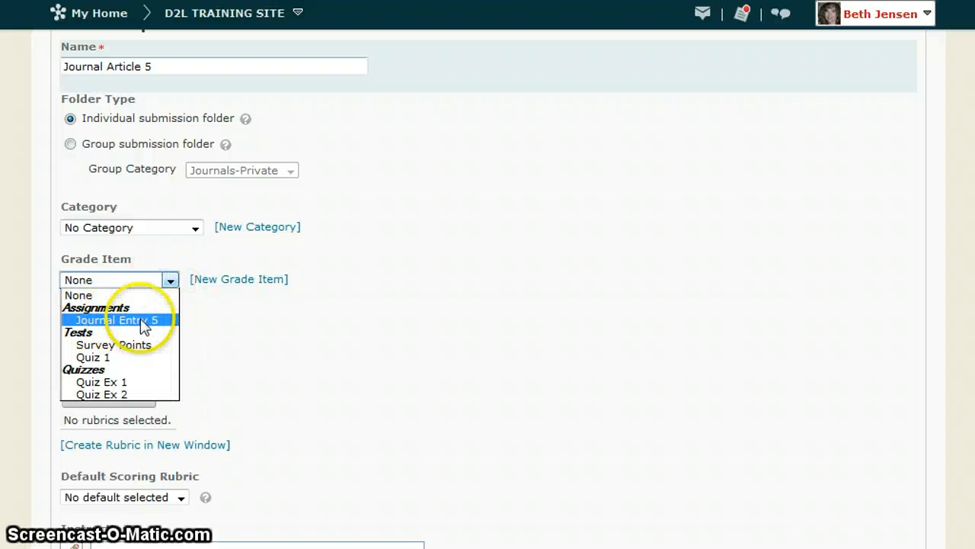
pyautogui.click(157, 321)
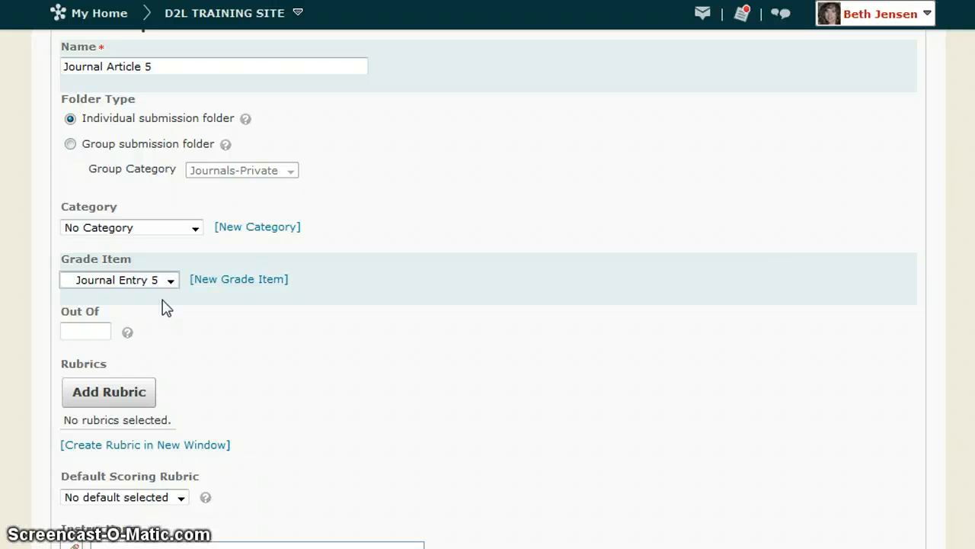
pyautogui.click(106, 330)
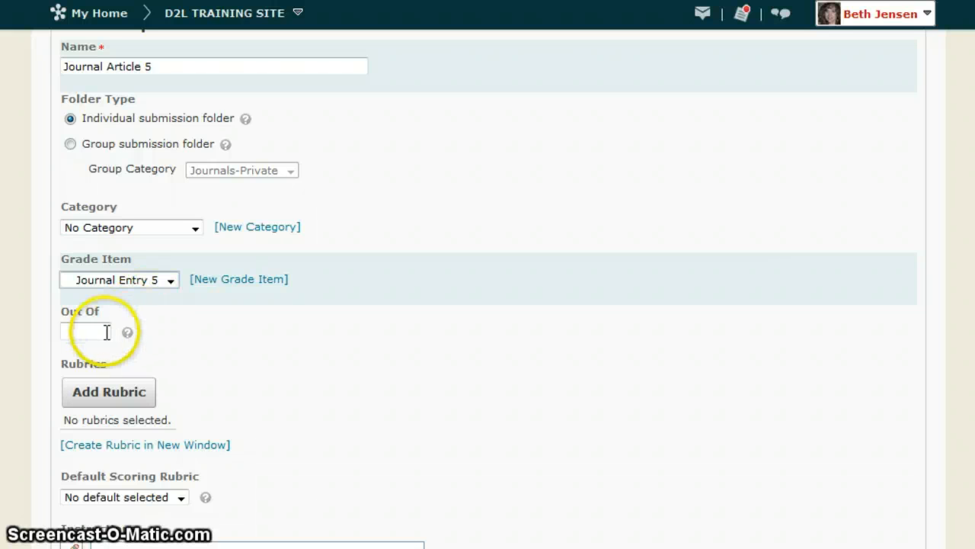
pyautogui.click(248, 358)
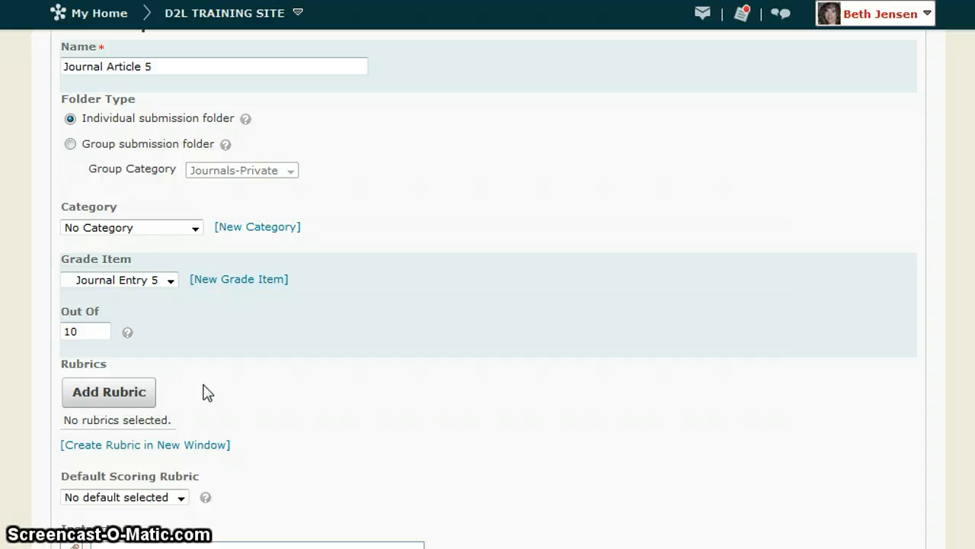
# Step: Open the folder's Instructions text for editing
pyautogui.scroll(-5, 213, 394)
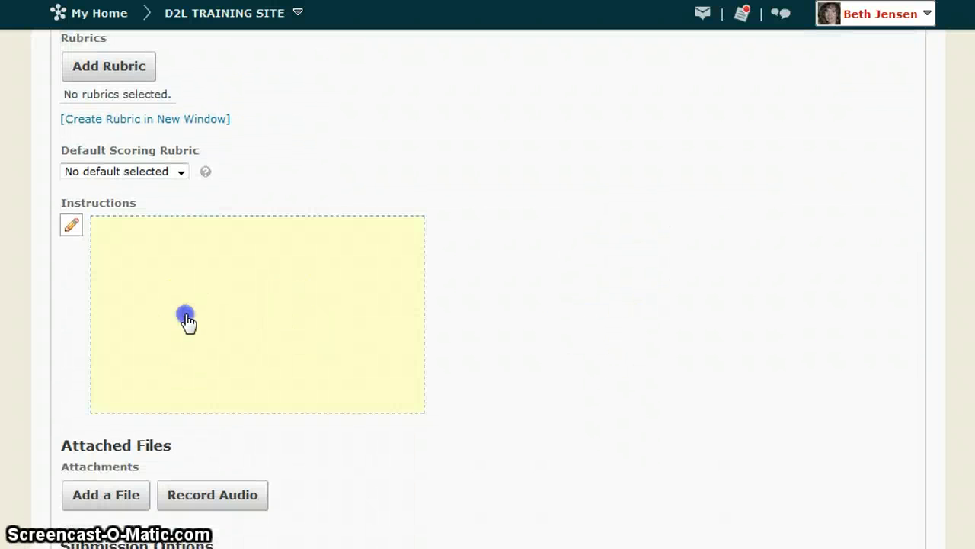
pyautogui.click(185, 318)
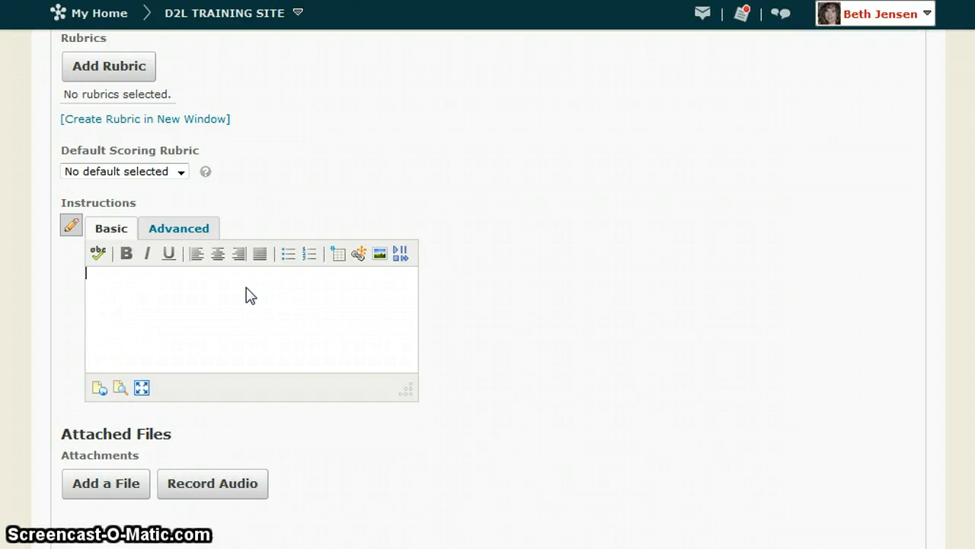
pyautogui.click(524, 312)
# Step: Limit the folder's submission options to one file per submission
pyautogui.scroll(-4, 523, 318)
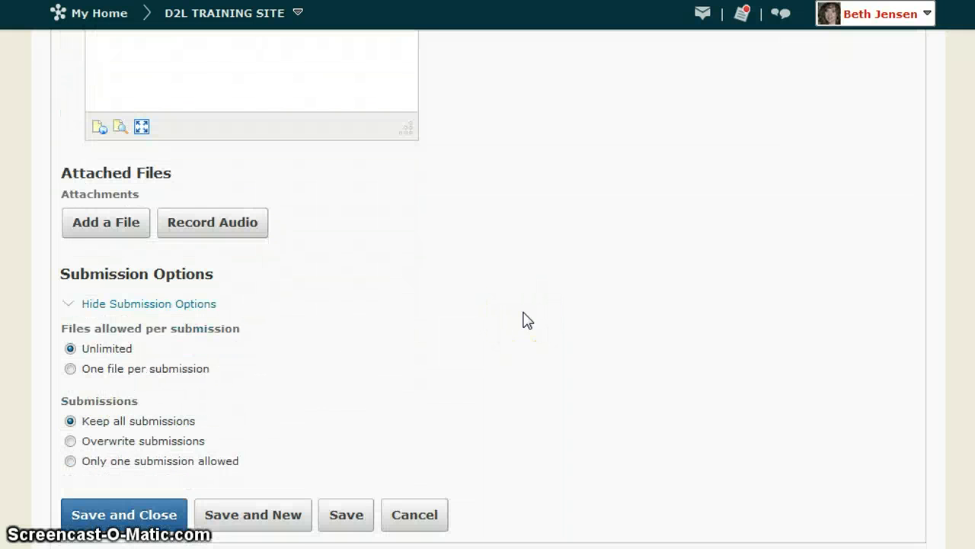
pyautogui.click(473, 323)
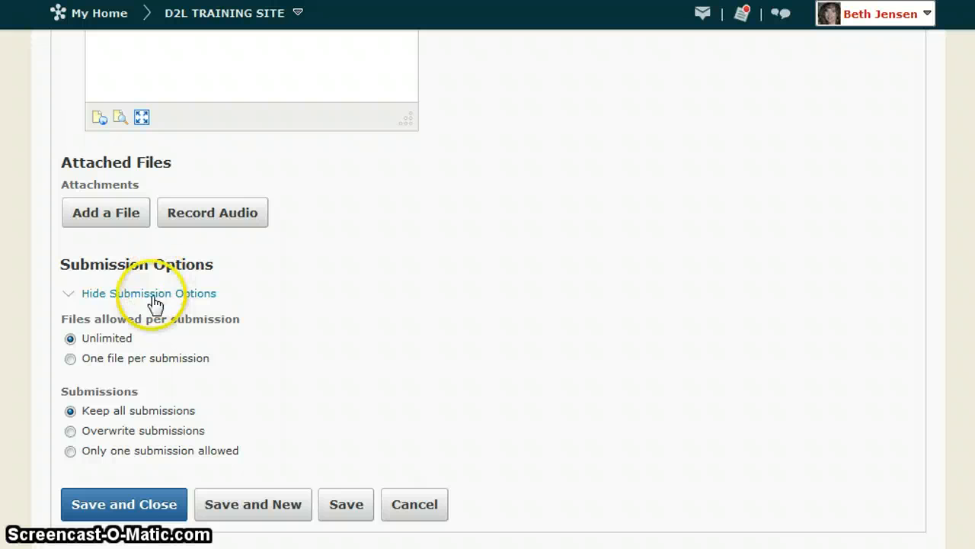
pyautogui.click(108, 296)
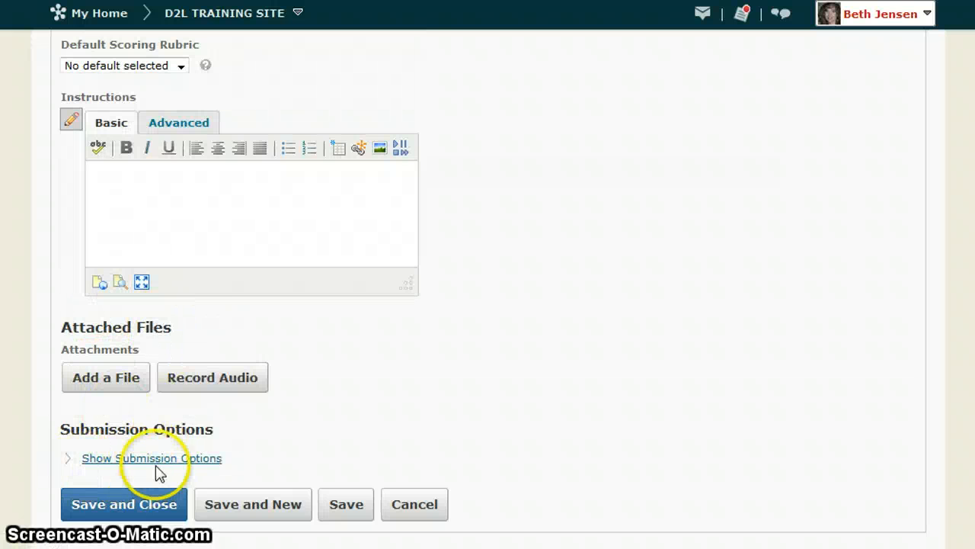
pyautogui.click(125, 461)
pyautogui.scroll(-2, 304, 449)
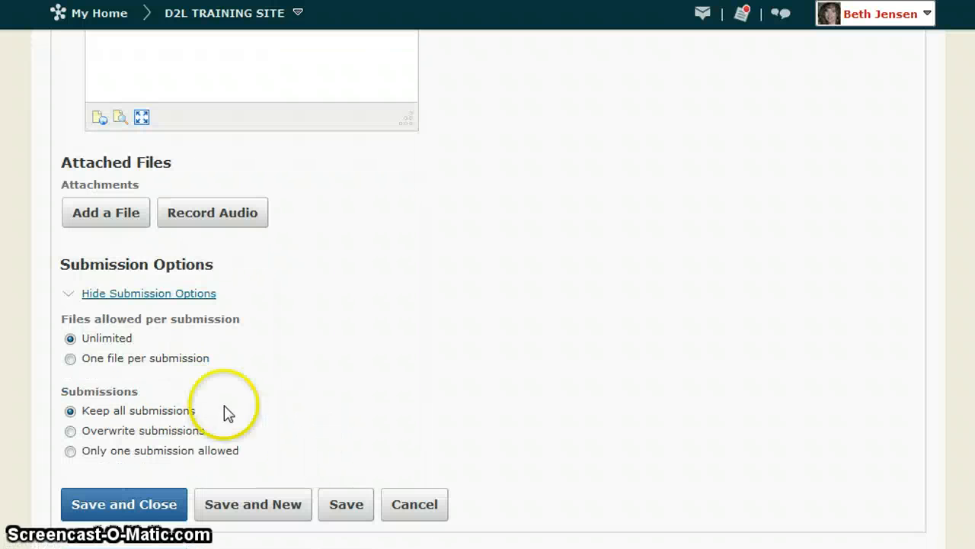
pyautogui.click(71, 358)
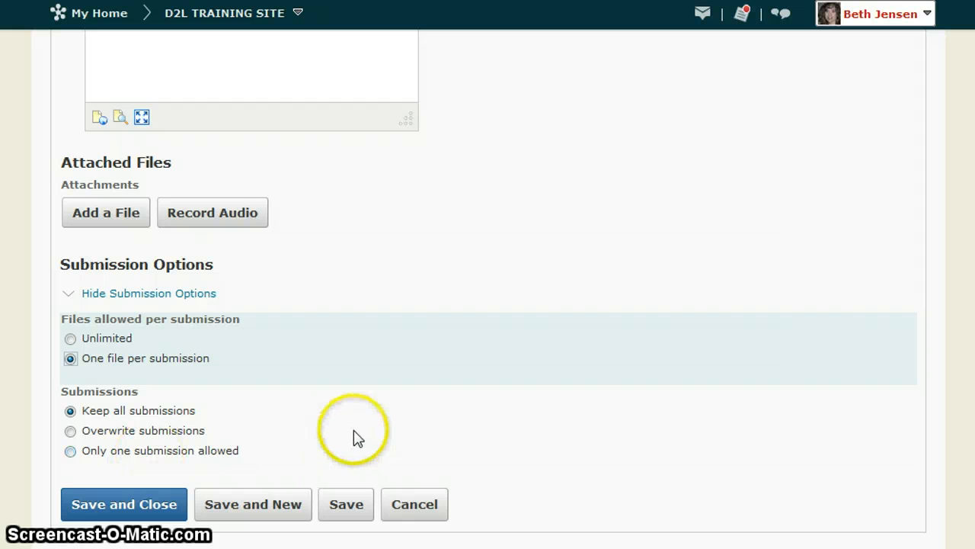
# Step: Review the folder's properties and save the new folder while keeping it open for editing
pyautogui.scroll(10, 180, 393)
pyautogui.scroll(5, 181, 395)
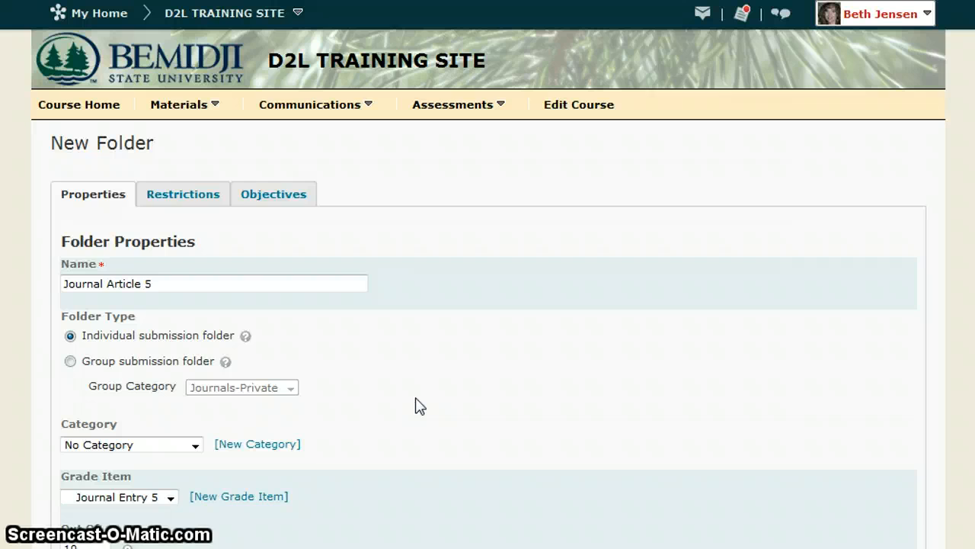
pyautogui.scroll(-15, 418, 405)
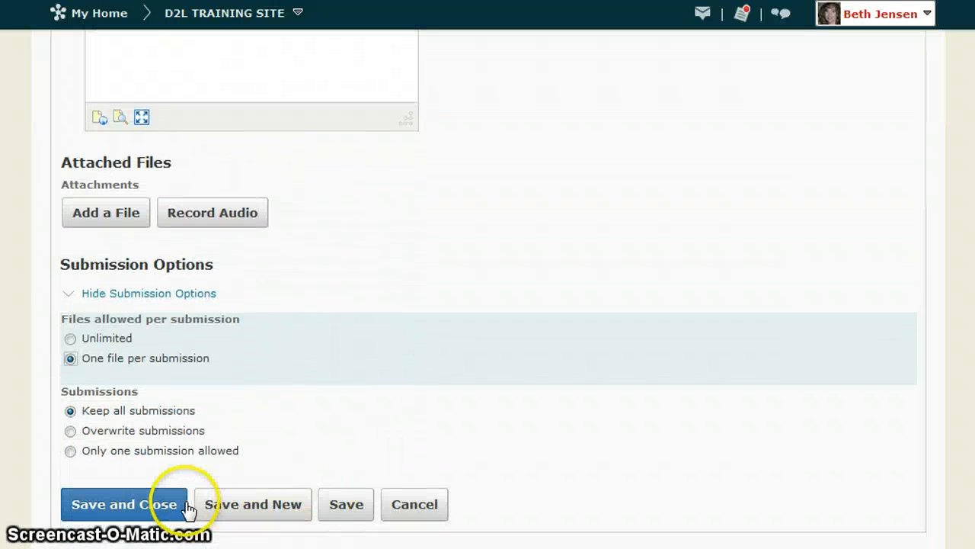
pyautogui.click(347, 504)
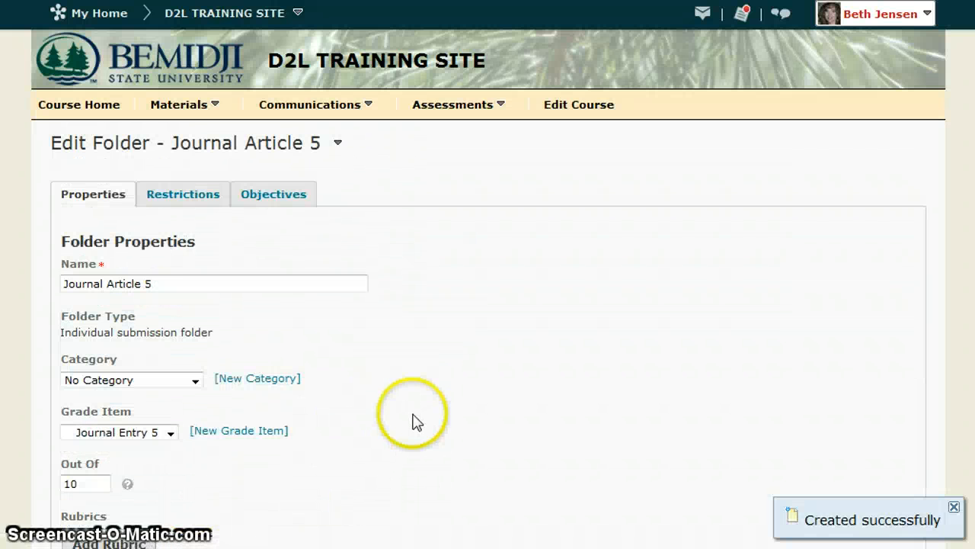
# Step: Restrict the folder's availability with an end date of 3/22/2013 at 9:55 AM and no start date
pyautogui.click(175, 197)
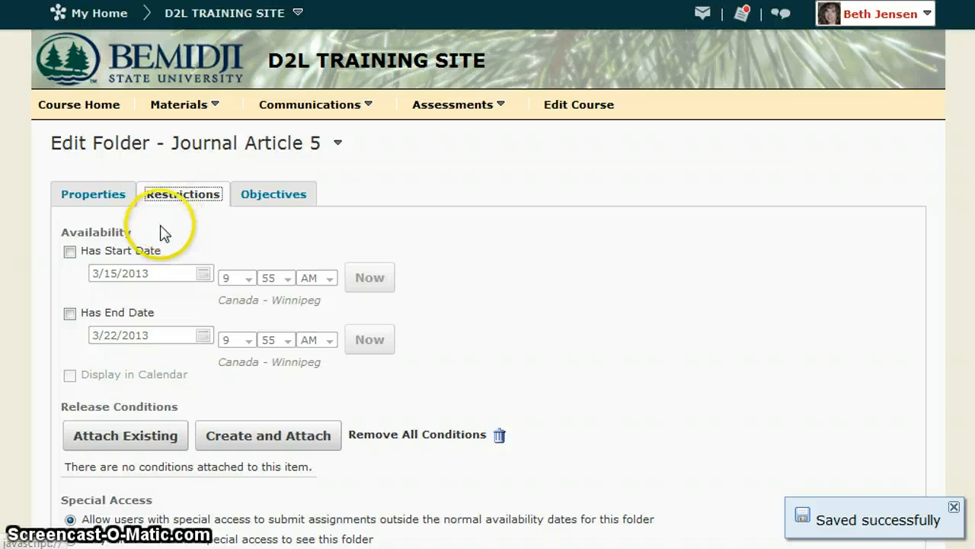
pyautogui.click(69, 313)
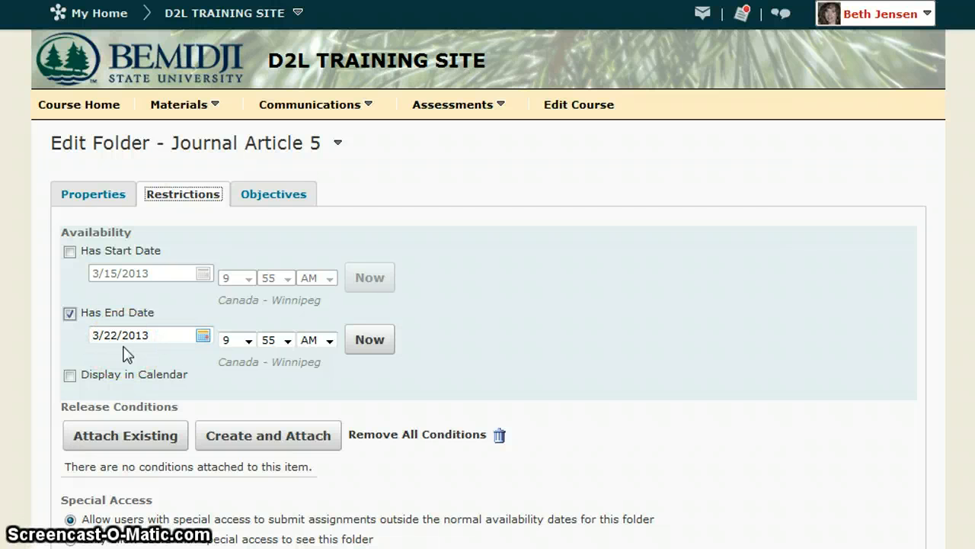
pyautogui.click(70, 252)
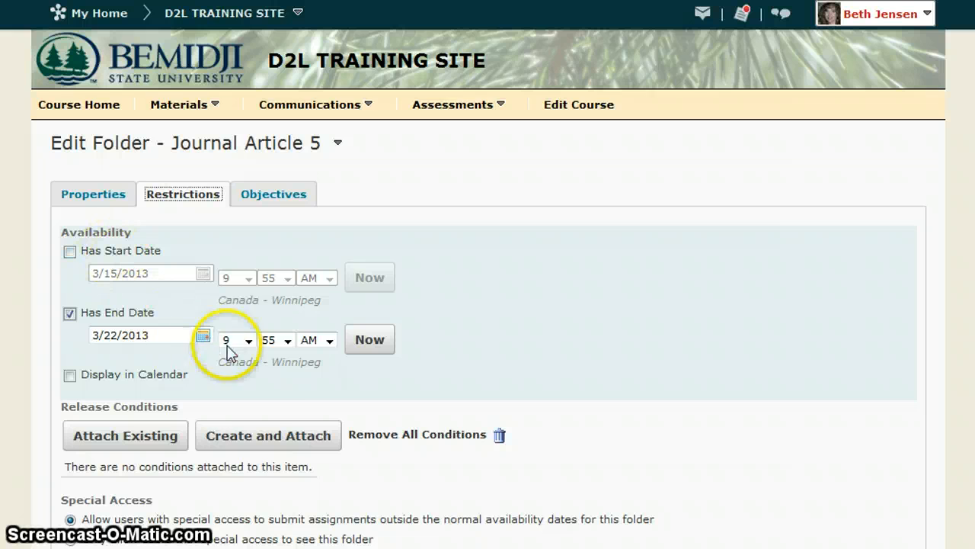
# Step: Grant the second trainee in the user list special access to the folder with an end date of 3/29/2013, and save it
pyautogui.scroll(-3, 272, 388)
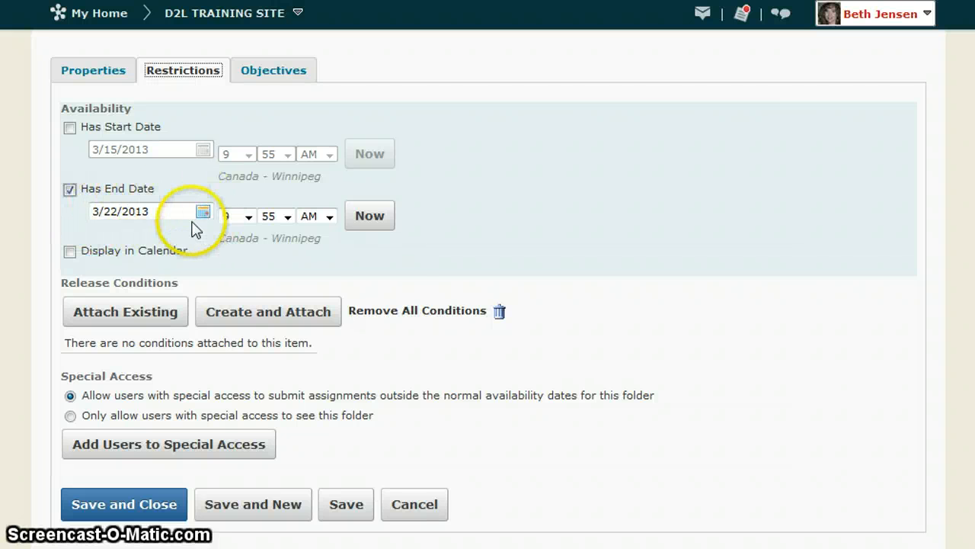
pyautogui.click(154, 447)
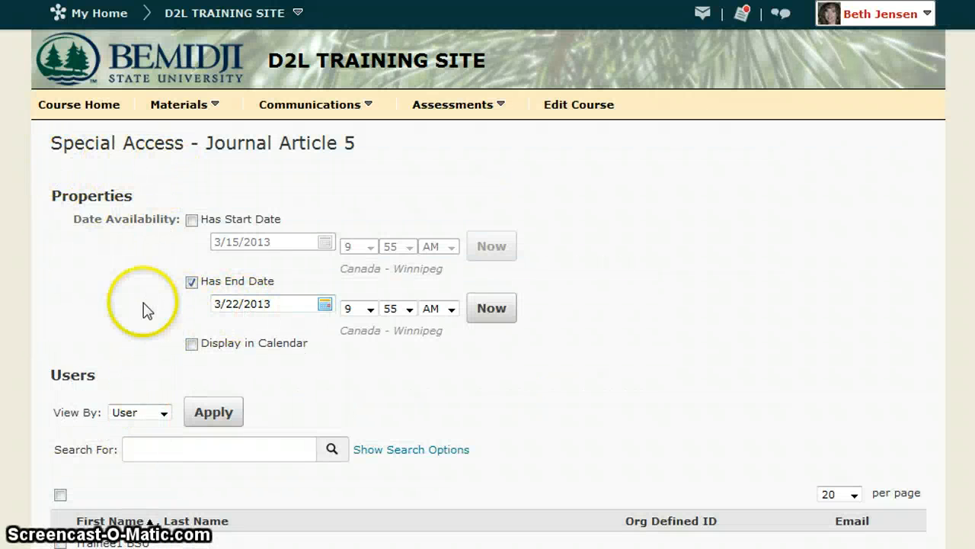
pyautogui.click(325, 304)
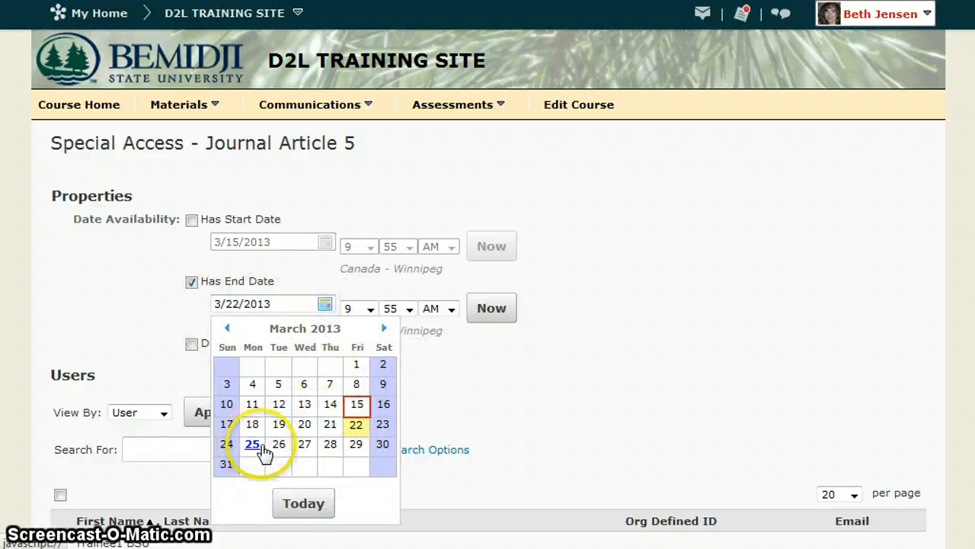
pyautogui.click(355, 445)
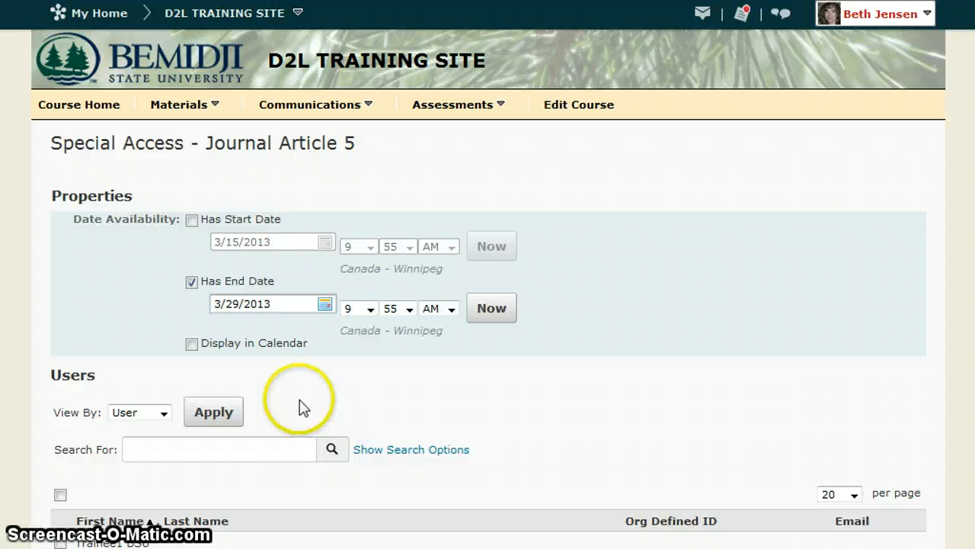
pyautogui.scroll(-2, 299, 406)
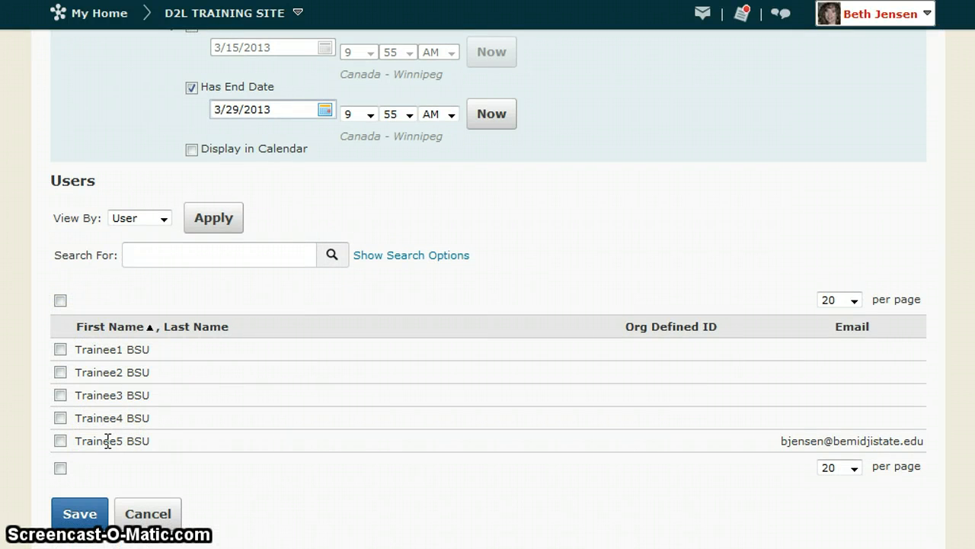
pyautogui.click(60, 371)
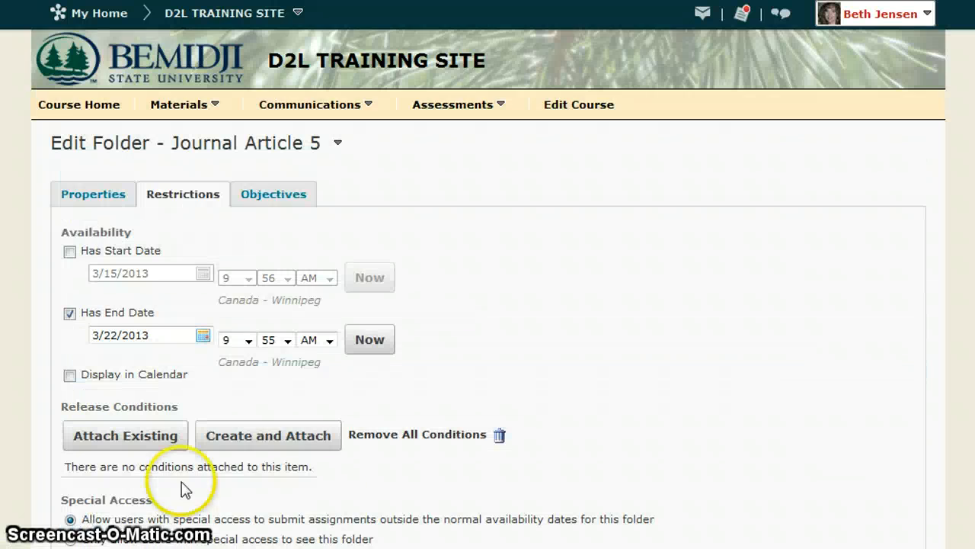
# Step: Review the special access entry, save and close the folder, and find it in the dropbox folder list
pyautogui.scroll(-2, 601, 390)
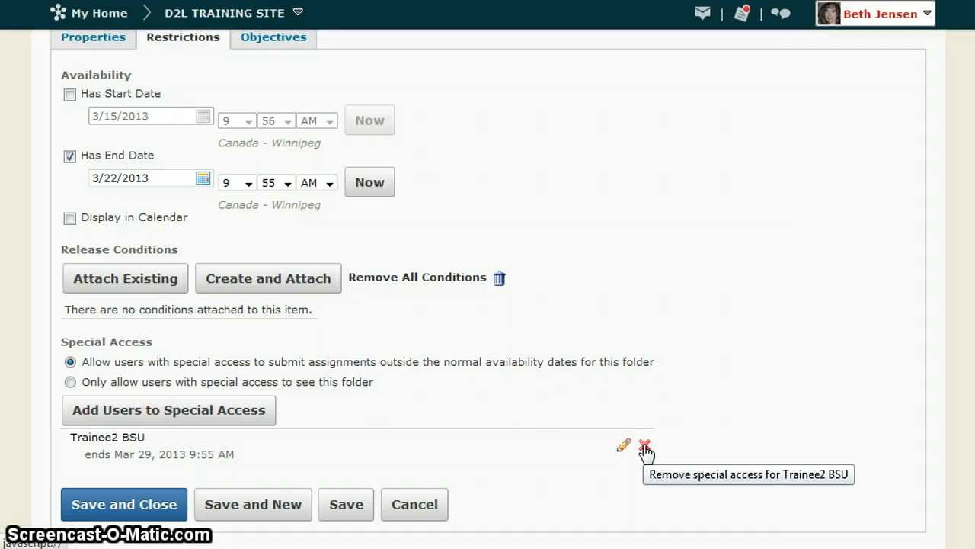
pyautogui.click(509, 467)
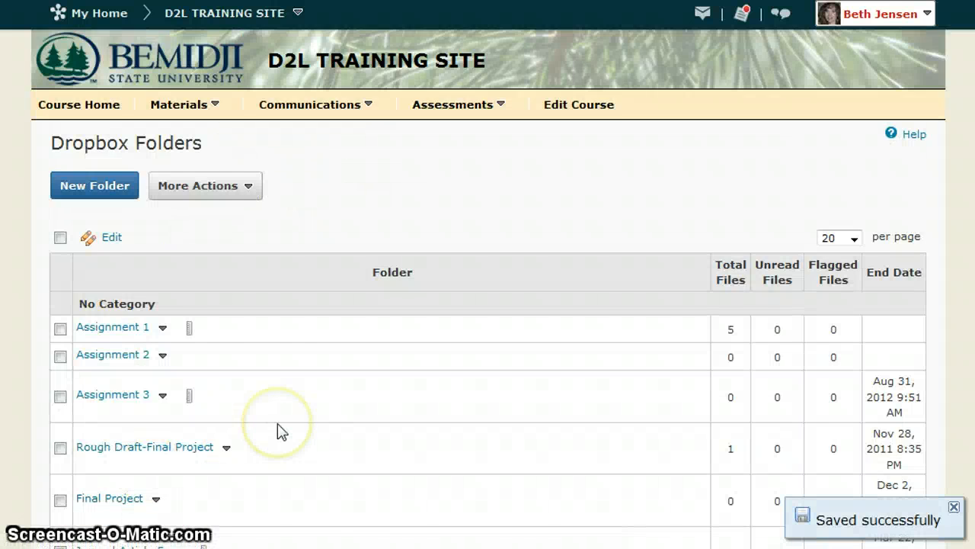
pyautogui.scroll(-3, 279, 429)
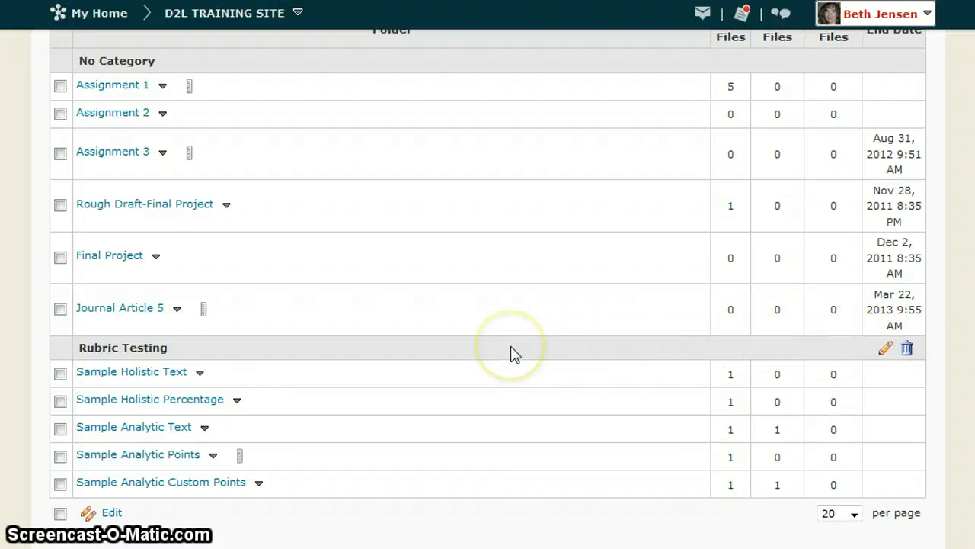
# Step: Open the Assignment 1 folder's submissions and start grading and leaving feedback for the first trainee
pyautogui.scroll(3, 515, 355)
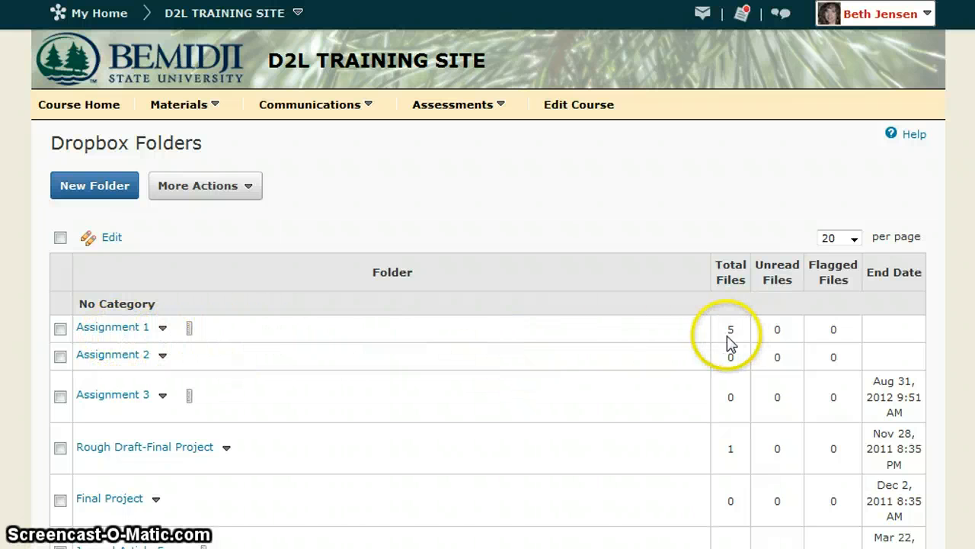
pyautogui.click(103, 336)
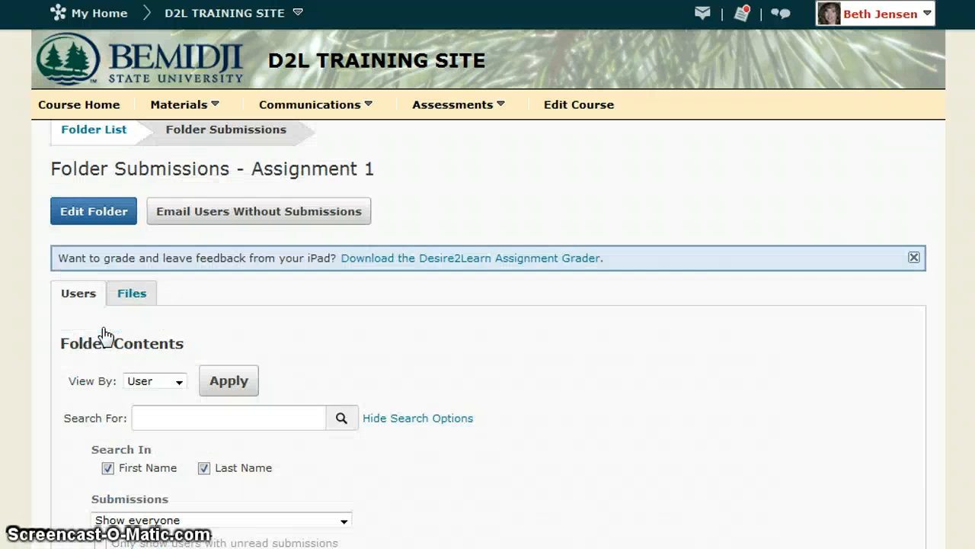
pyautogui.scroll(-7, 544, 370)
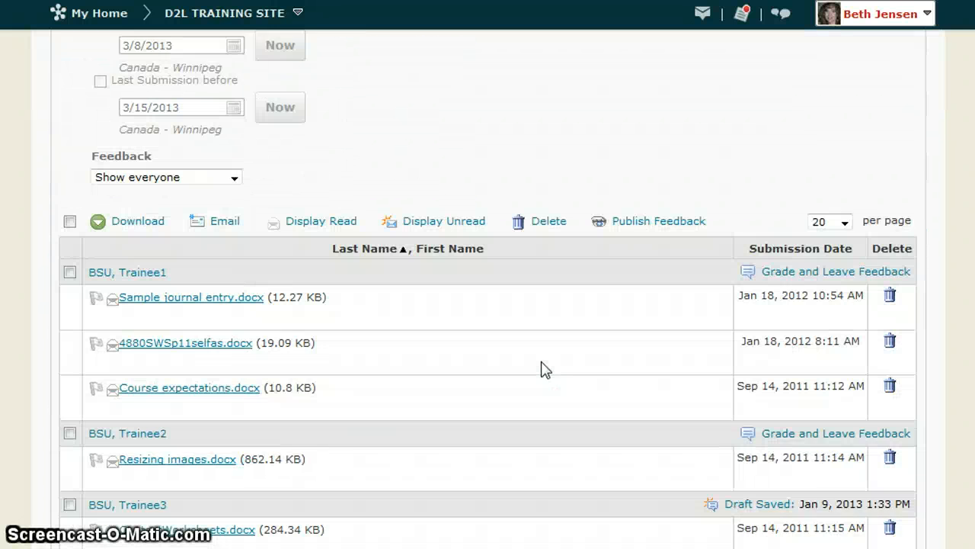
pyautogui.scroll(-2, 542, 369)
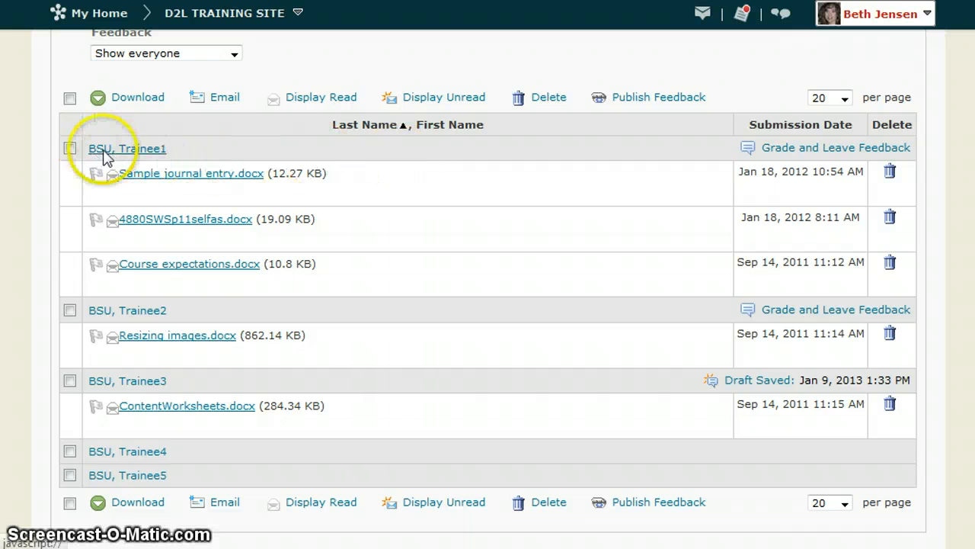
pyautogui.click(838, 155)
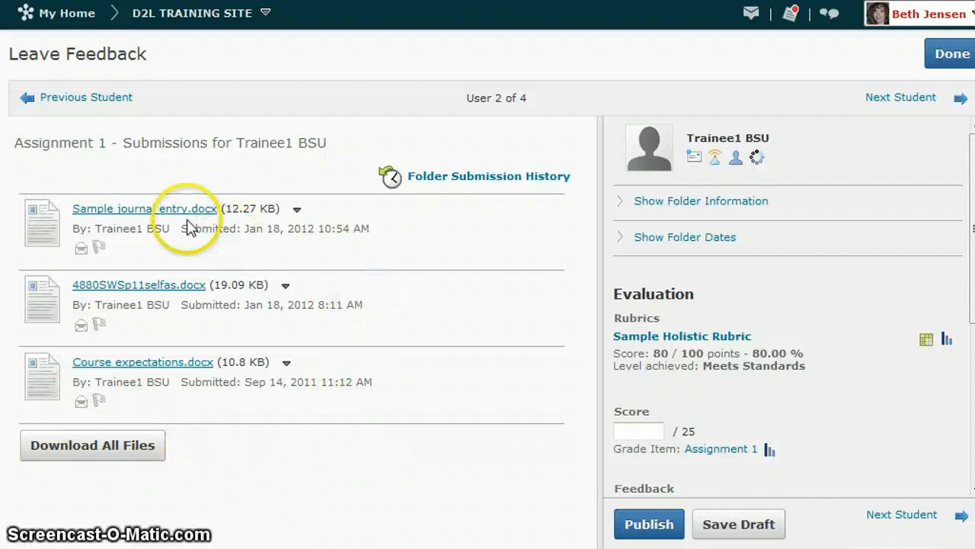
# Step: Preview Sample journal entry.docx, return to the trainee's submissions, and check the file's view and download options
pyautogui.click(137, 210)
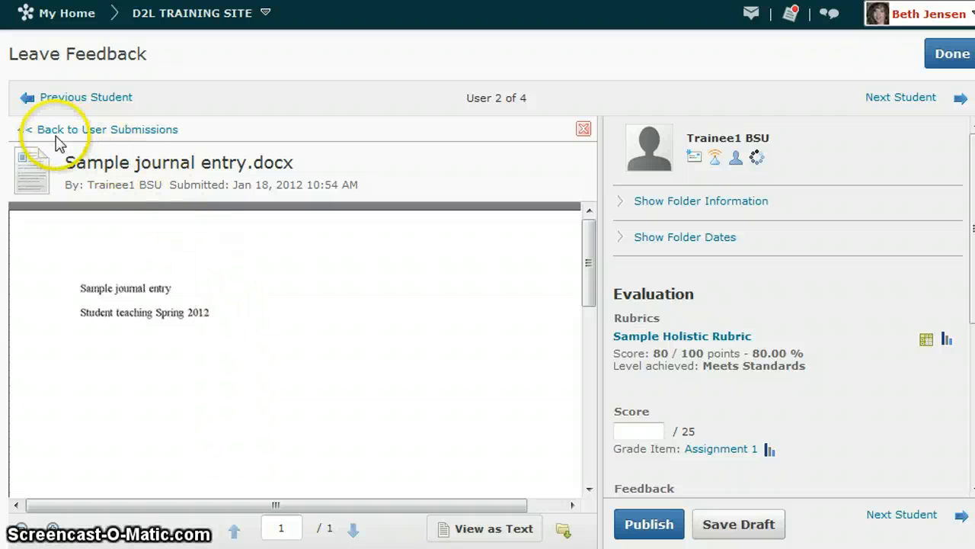
pyautogui.click(115, 131)
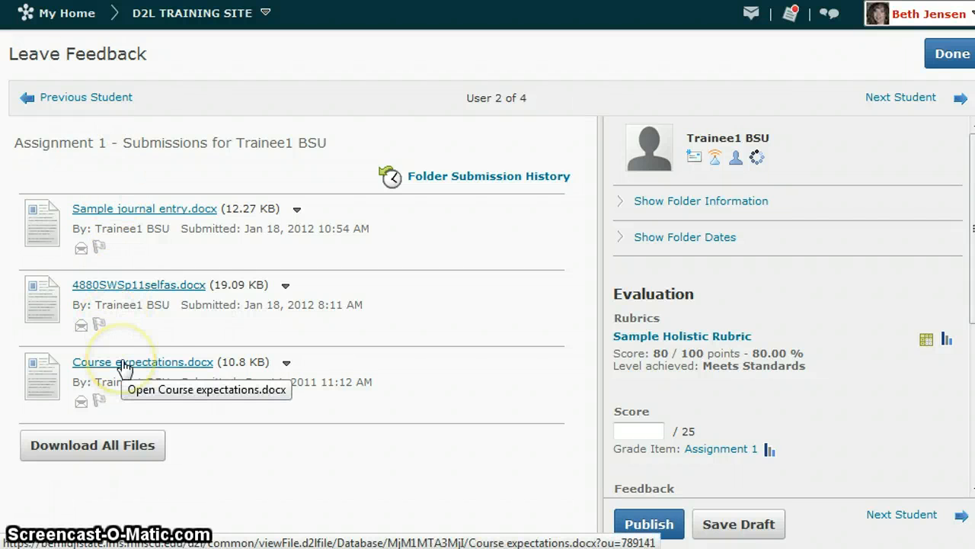
pyautogui.click(296, 209)
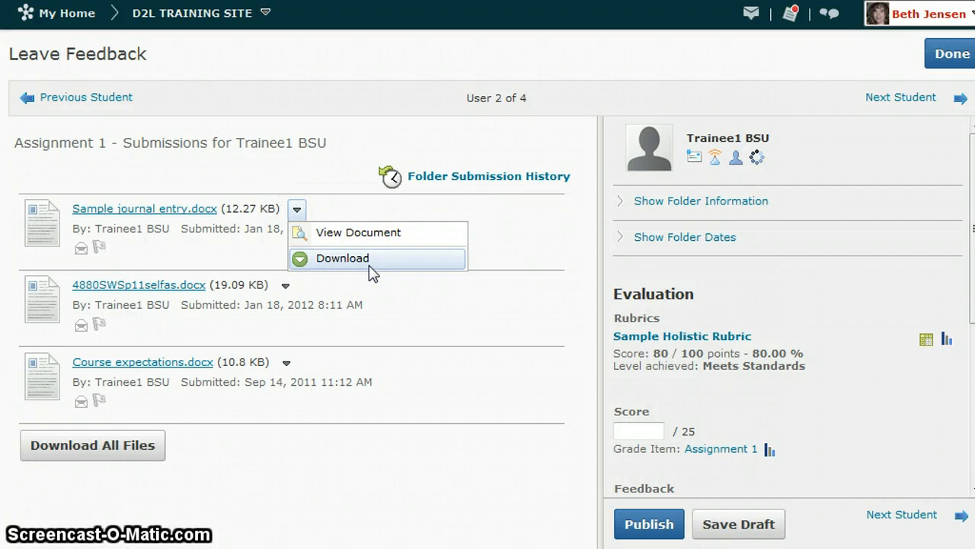
pyautogui.click(297, 211)
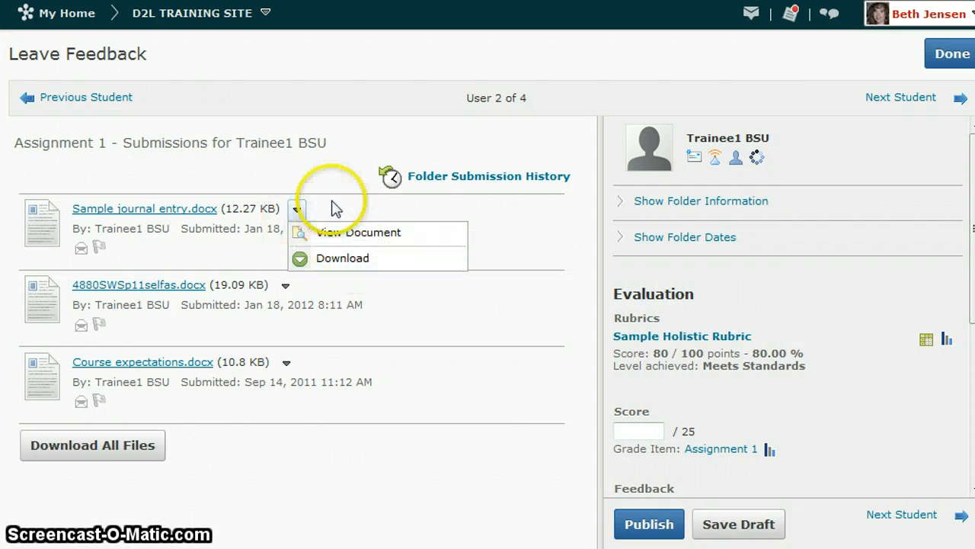
pyautogui.click(334, 205)
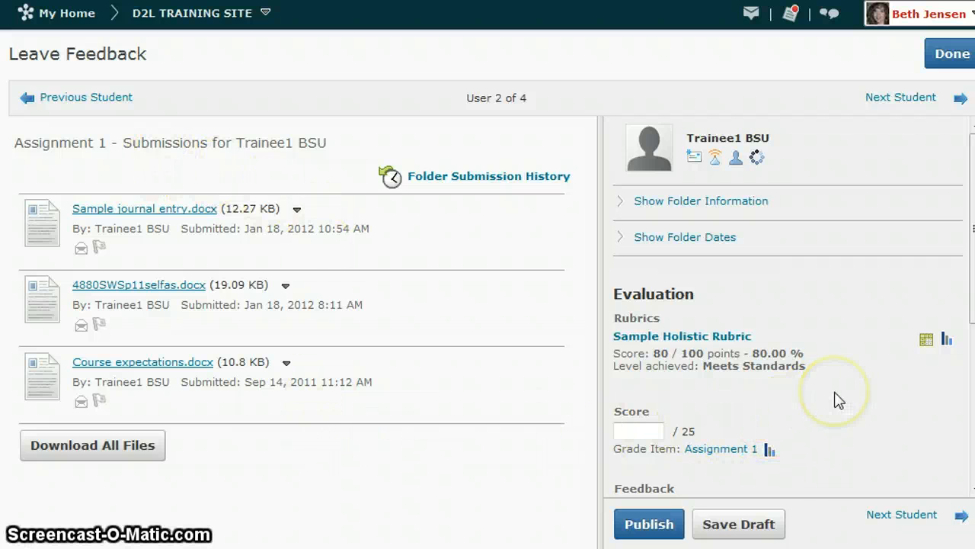
# Step: Examine the Sample Holistic Rubric's levels in the rubric assessment, and close it without making changes
pyautogui.scroll(-1, 838, 400)
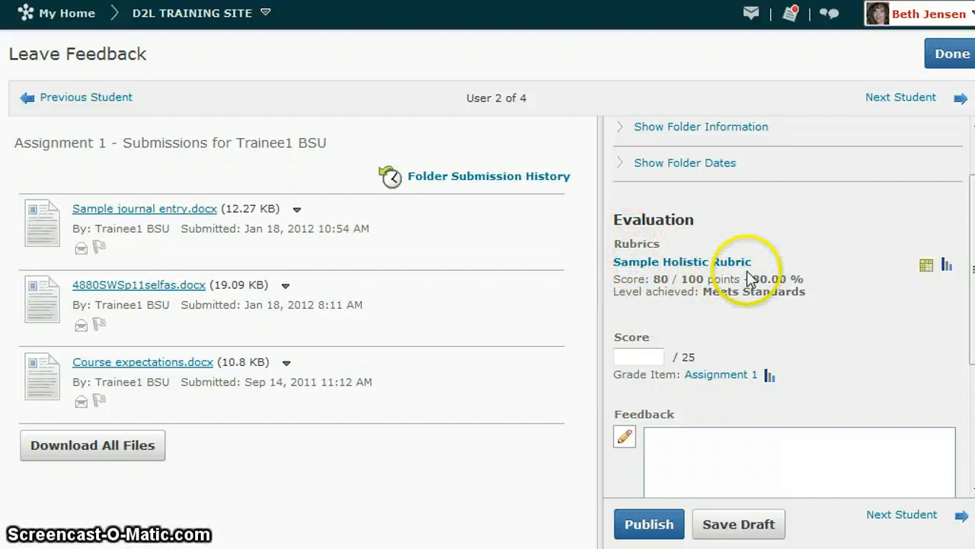
pyautogui.click(925, 267)
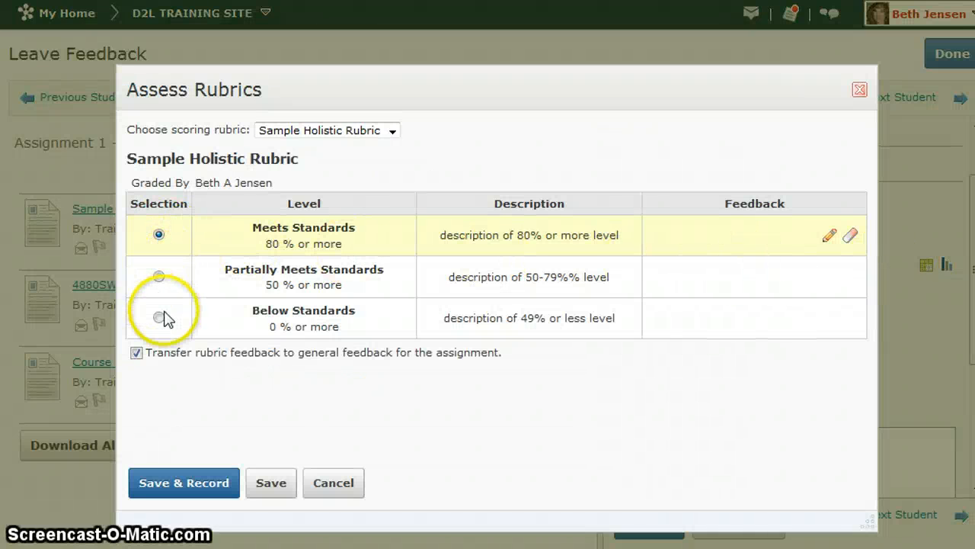
pyautogui.click(860, 91)
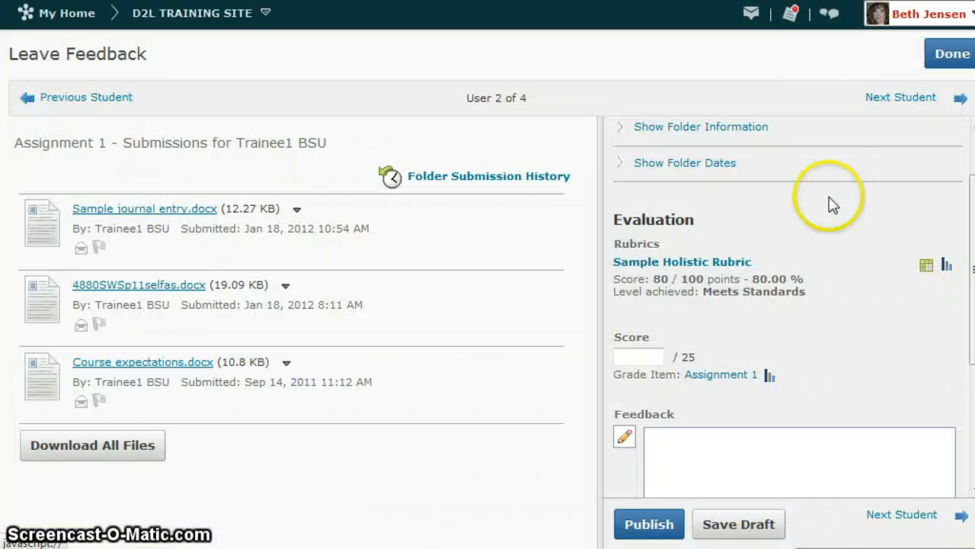
# Step: Give the first trainee a score of 23 with the feedback "comments", save it as a draft, and return to the submissions
pyautogui.click(634, 363)
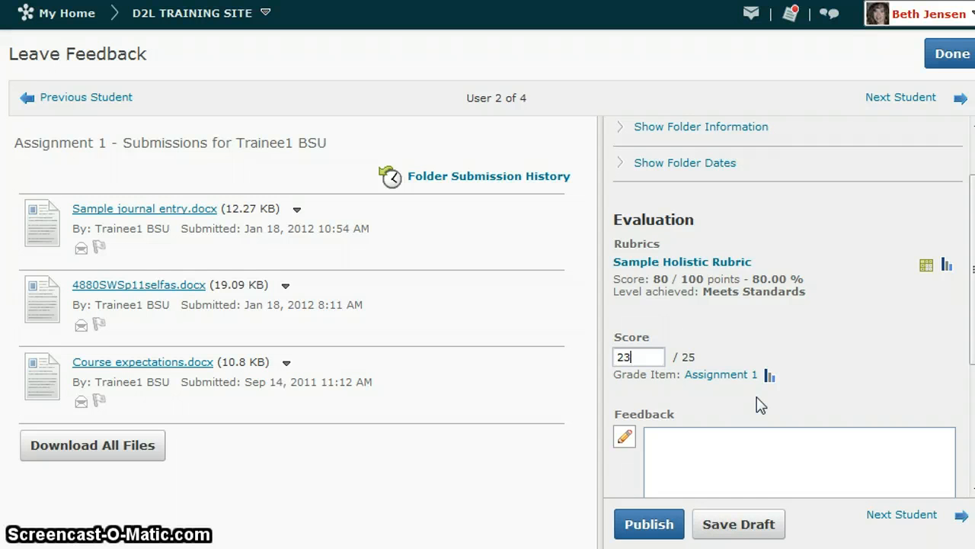
pyautogui.write('23')
pyautogui.click(742, 452)
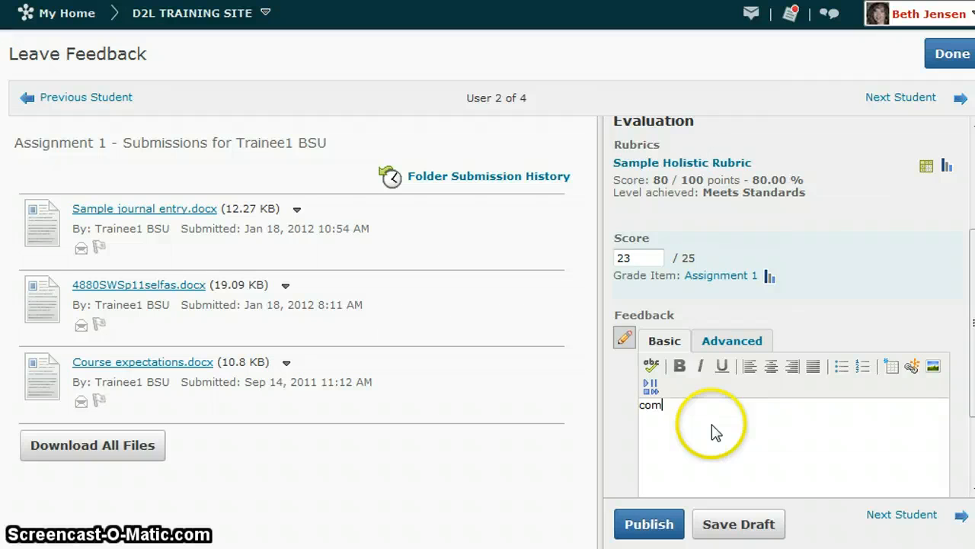
pyautogui.scroll(-3, 773, 450)
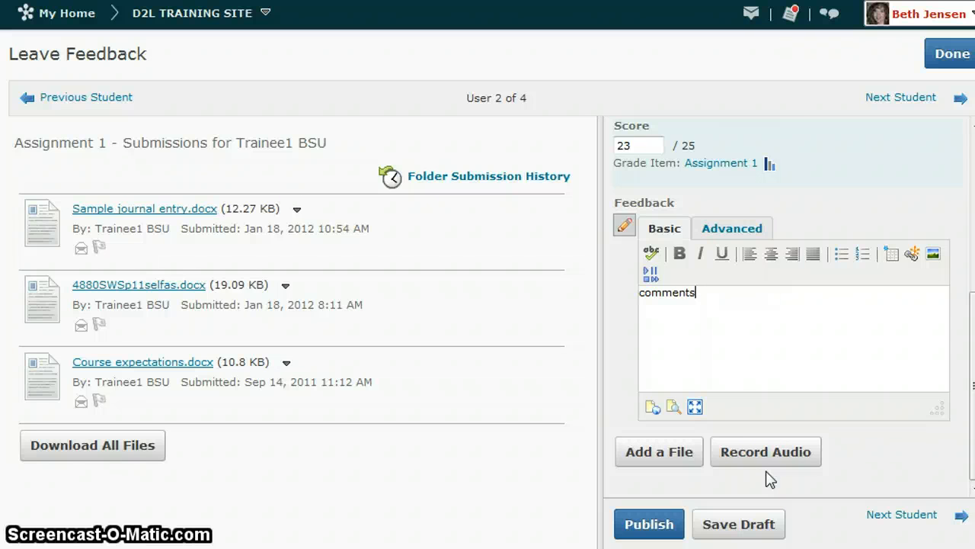
pyautogui.click(761, 478)
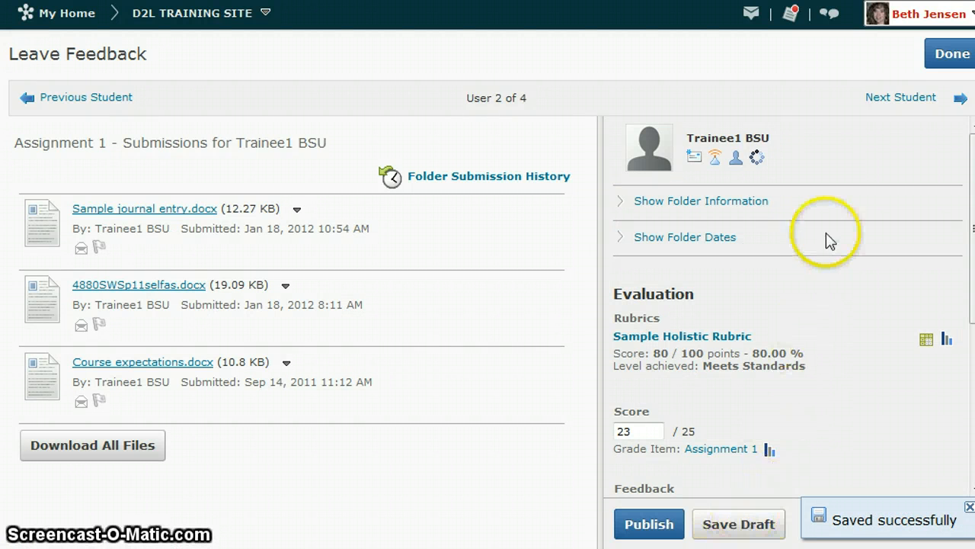
pyautogui.click(947, 62)
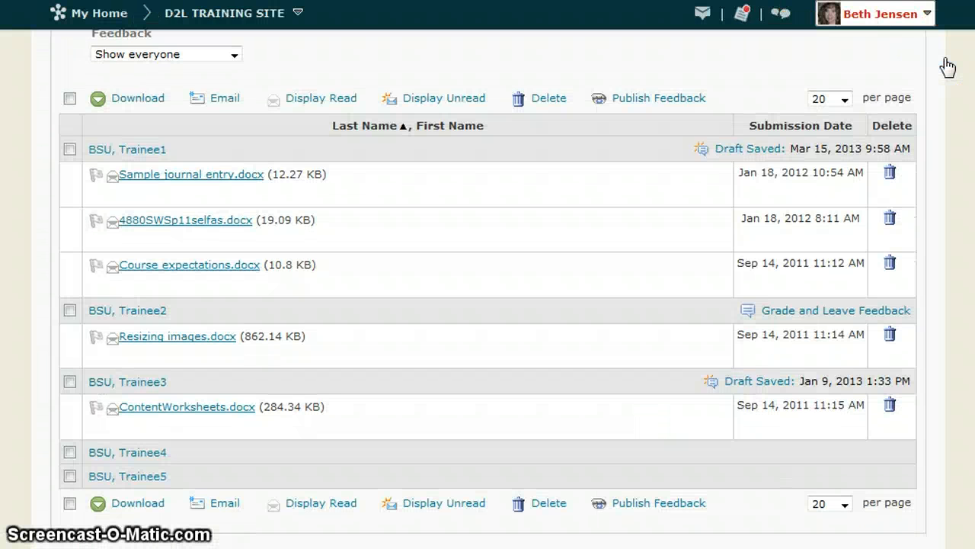
# Step: Publish the feedback for all listed Assignment 1 users except the second trainee, and check their publication status
pyautogui.scroll(6, 617, 233)
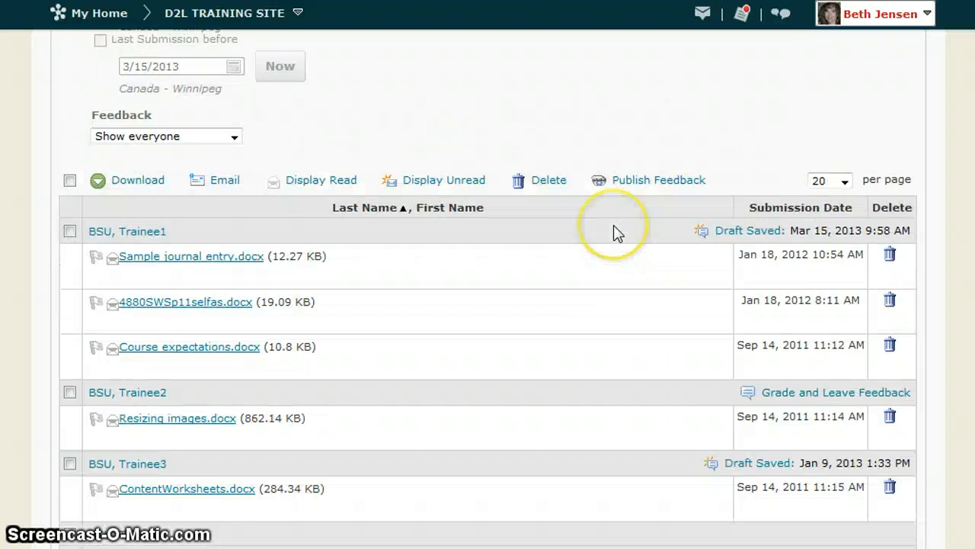
pyautogui.scroll(2, 614, 239)
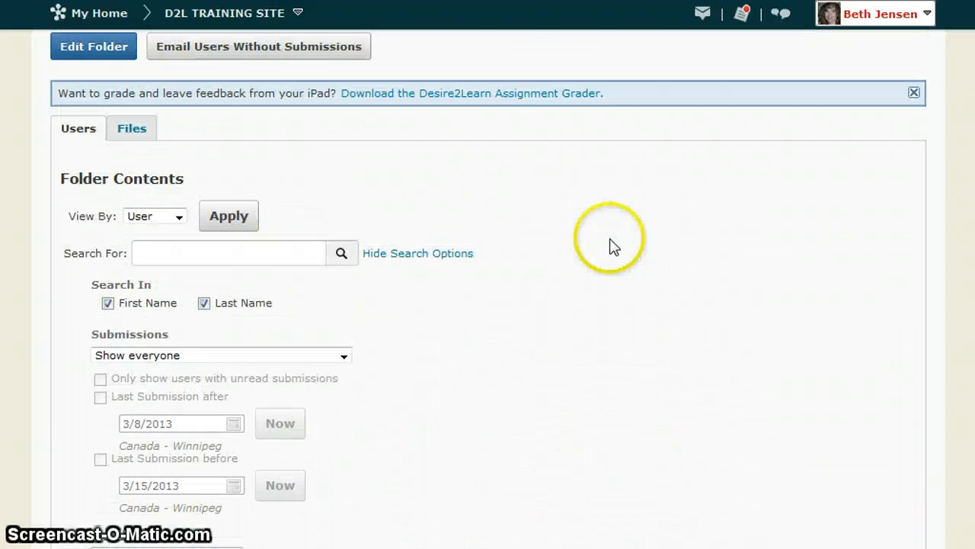
pyautogui.scroll(-7, 613, 245)
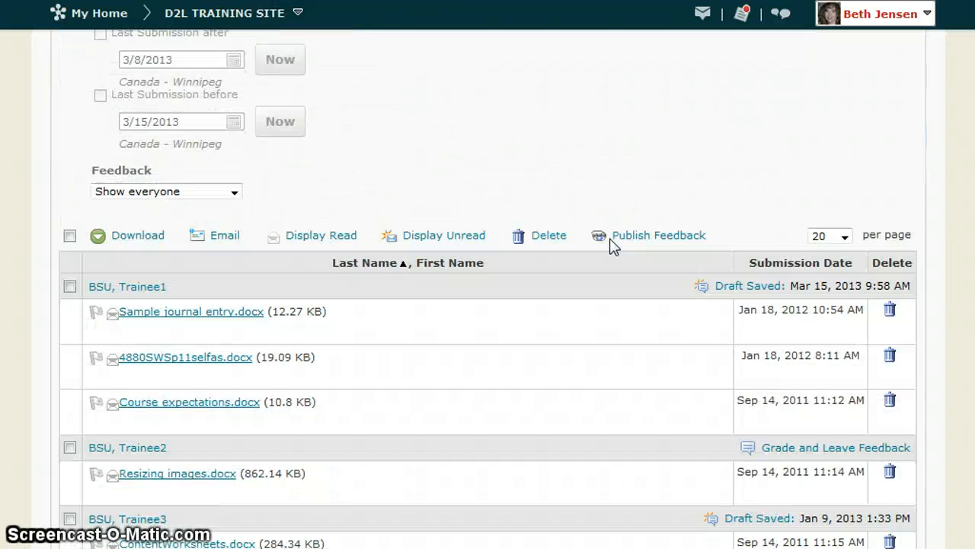
pyautogui.click(592, 234)
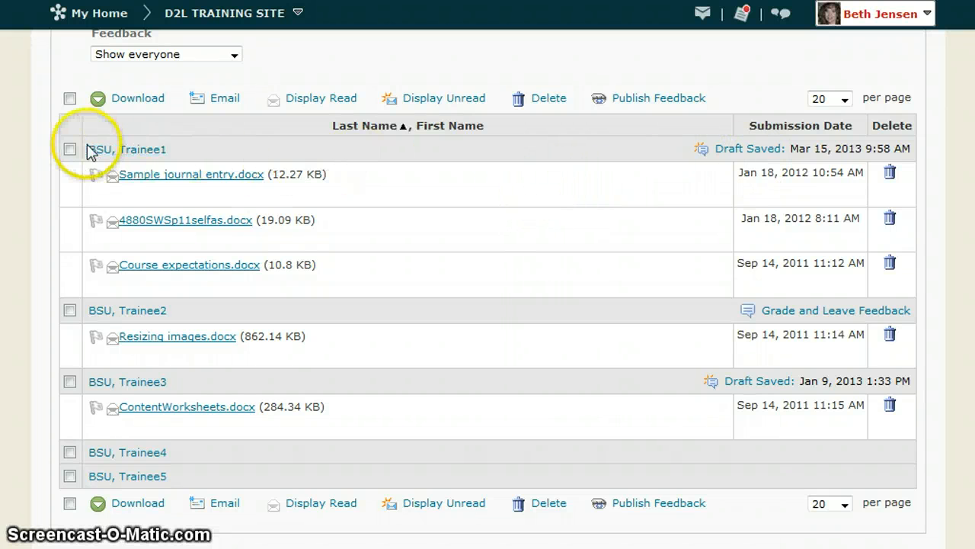
pyautogui.click(69, 97)
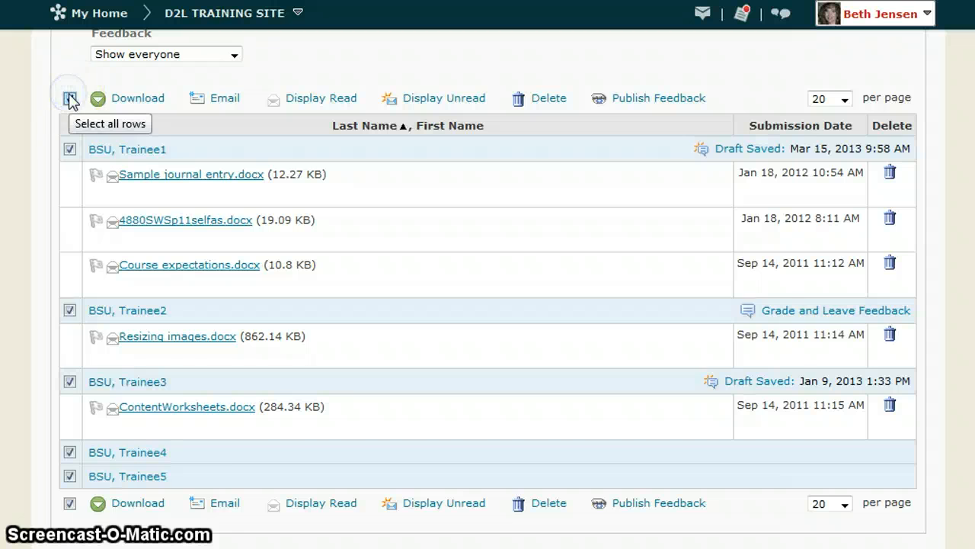
pyautogui.click(70, 310)
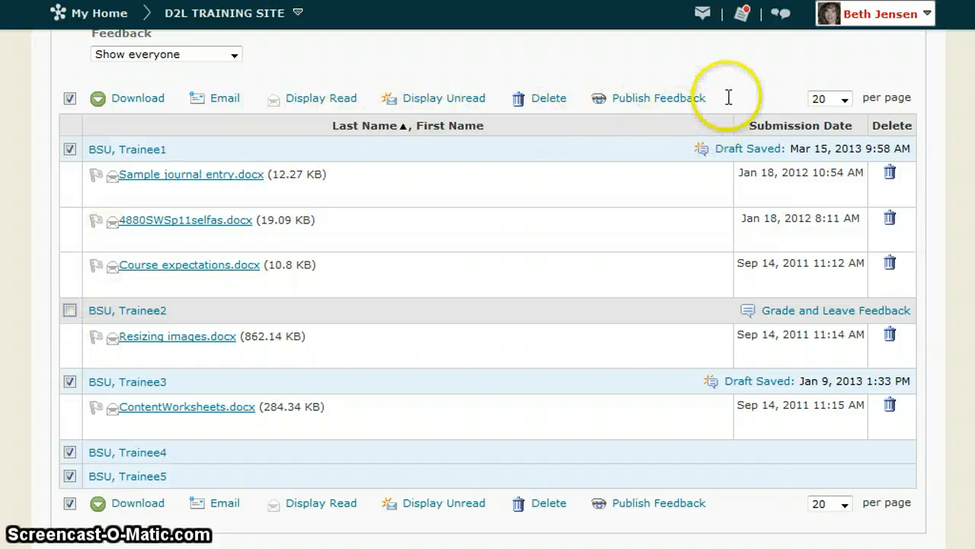
pyautogui.click(632, 106)
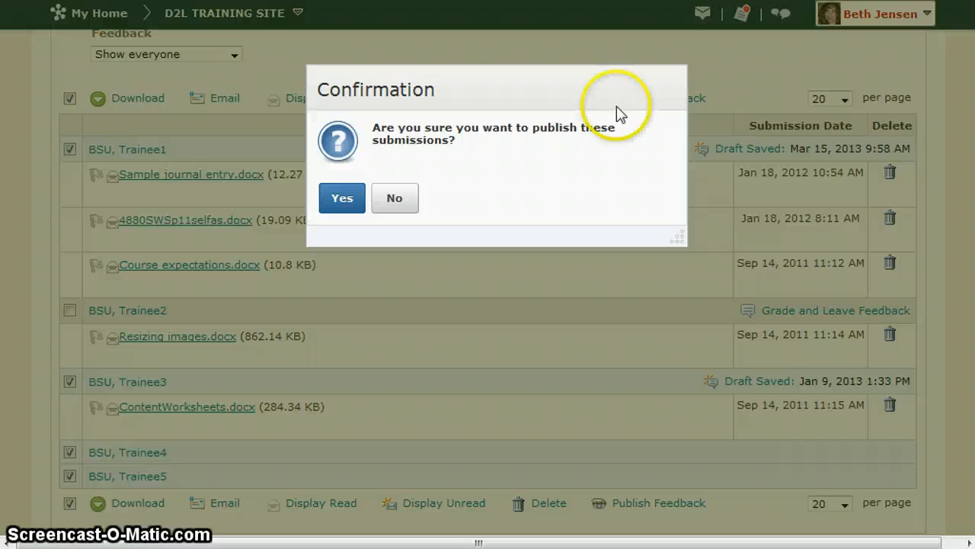
pyautogui.click(342, 200)
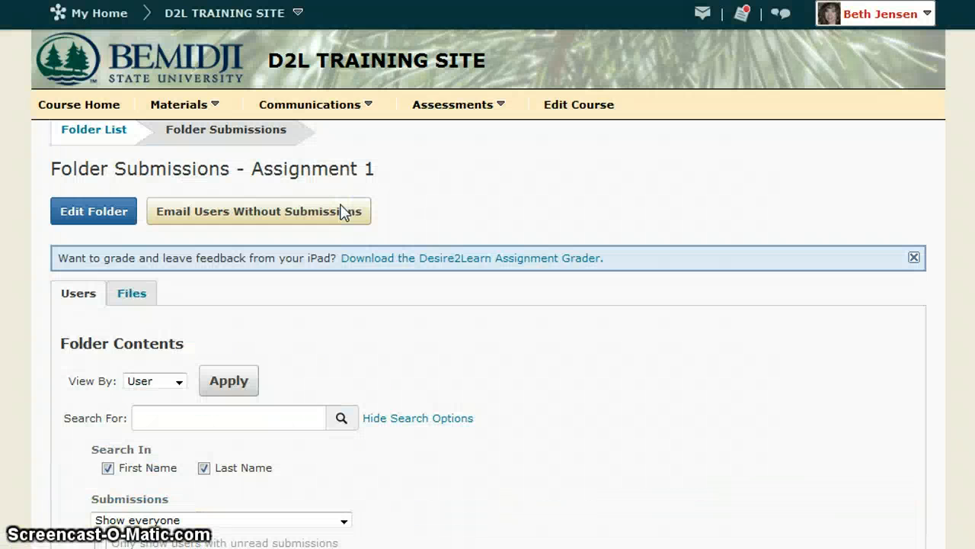
pyautogui.scroll(-9, 598, 344)
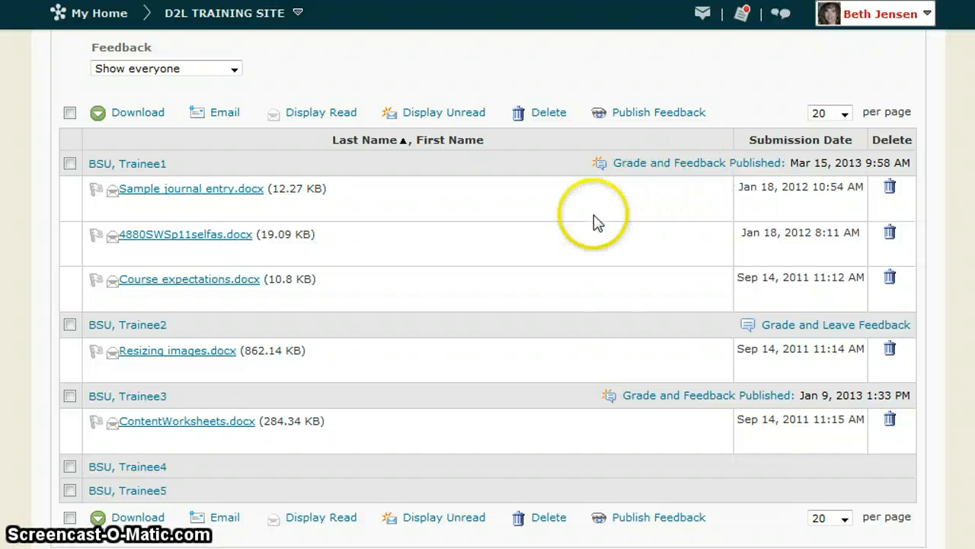
# Step: Open the course grades and review the third trainee's Assignment 1 submission, score and feedback from the gradebook
pyautogui.scroll(9, 595, 224)
pyautogui.scroll(3, 598, 224)
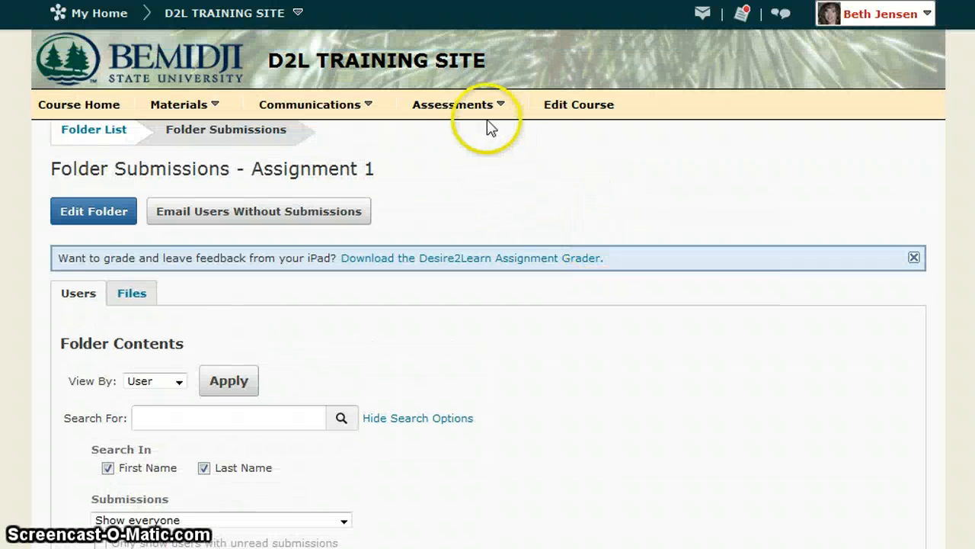
pyautogui.click(455, 112)
pyautogui.click(448, 149)
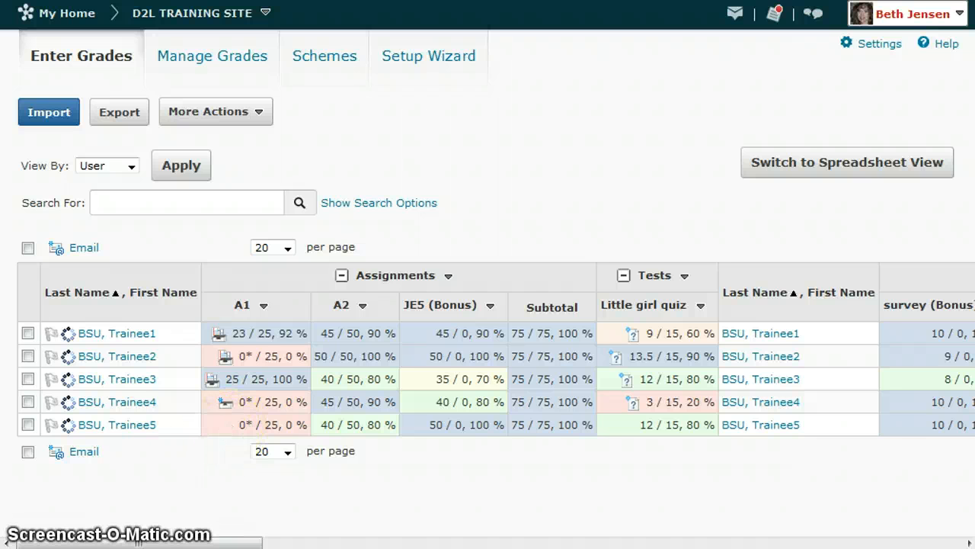
pyautogui.click(213, 385)
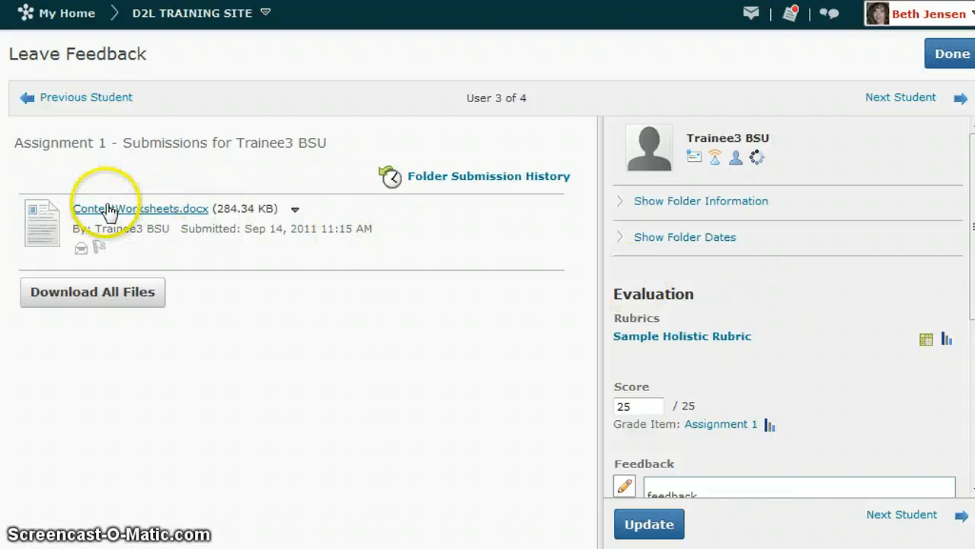
pyautogui.scroll(-2, 754, 355)
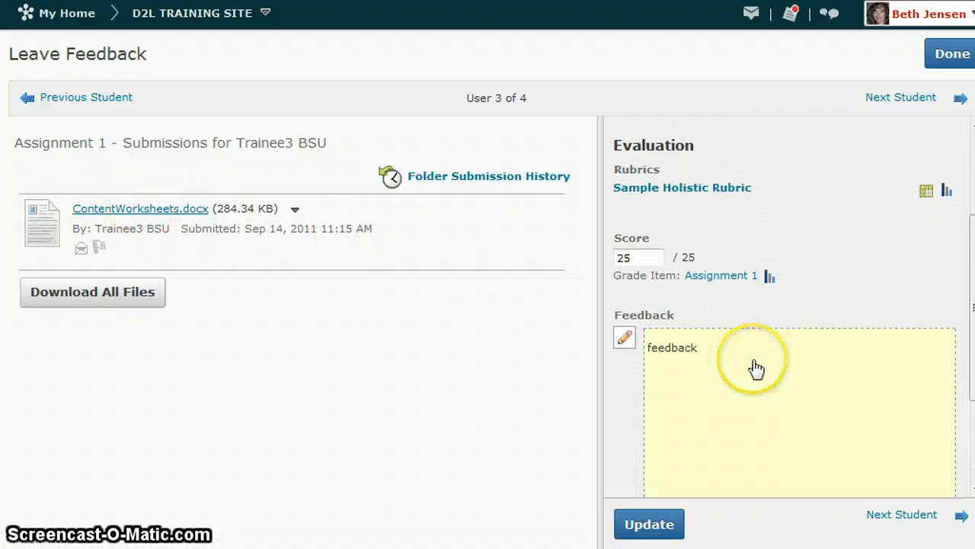
pyautogui.scroll(2, 755, 369)
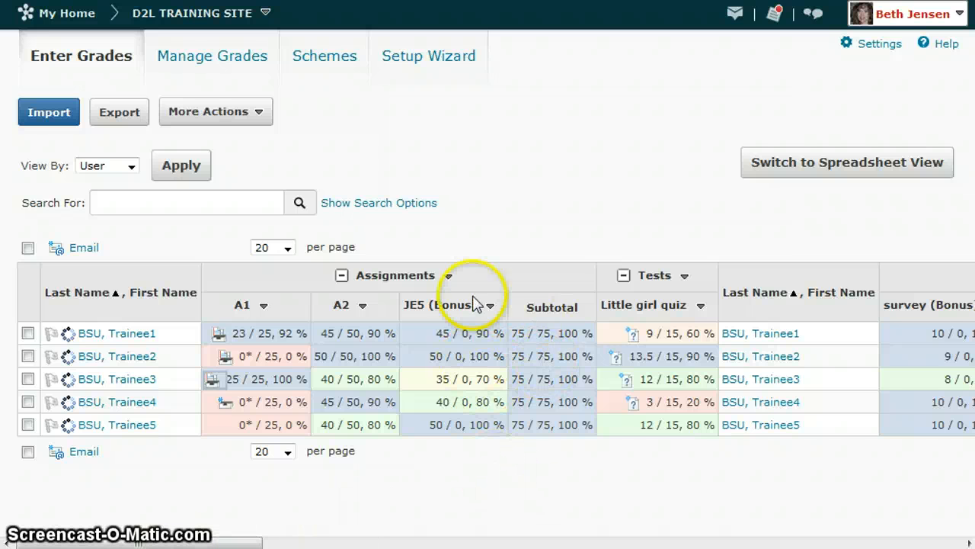
# Step: Return to the course home and open the Assignment 1 submissions from the dropbox folder list
pyautogui.click(192, 19)
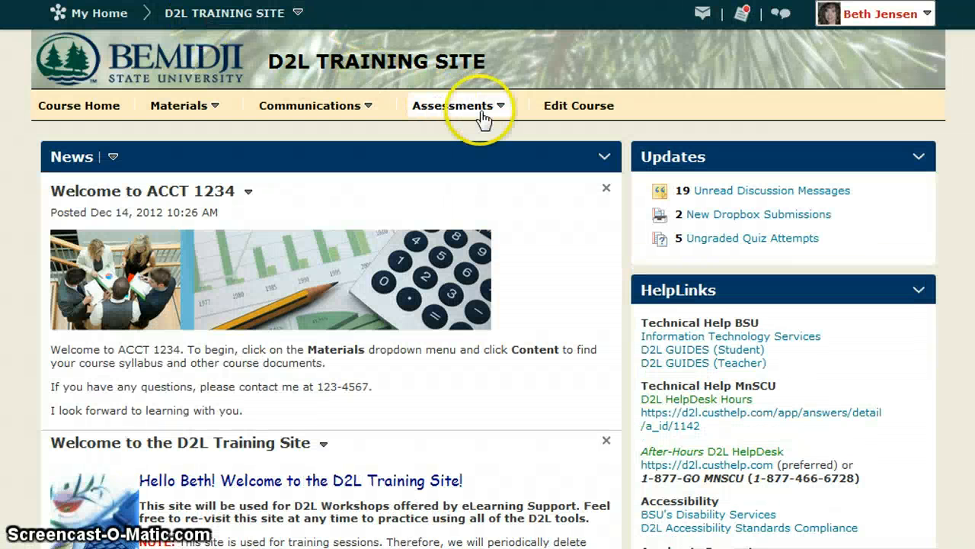
pyautogui.click(480, 107)
pyautogui.click(431, 135)
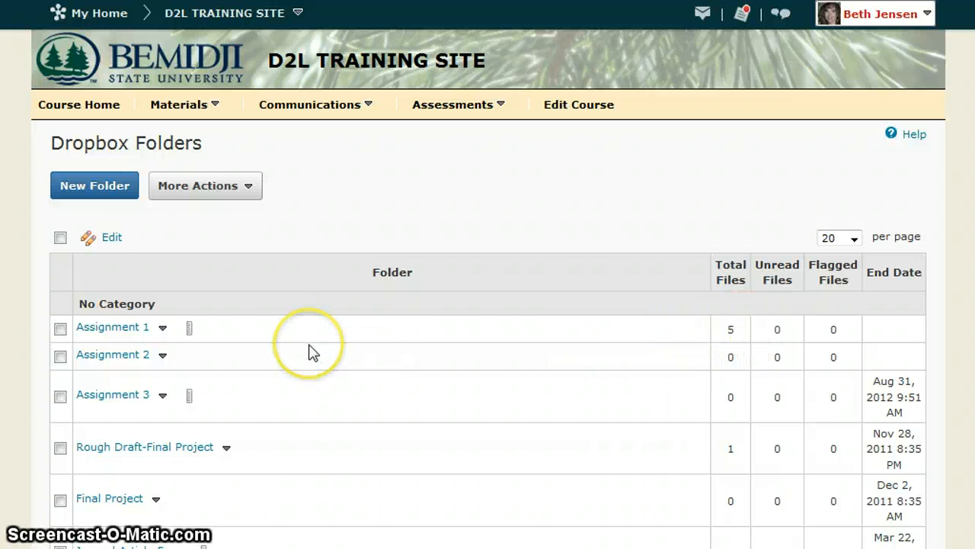
pyautogui.click(102, 334)
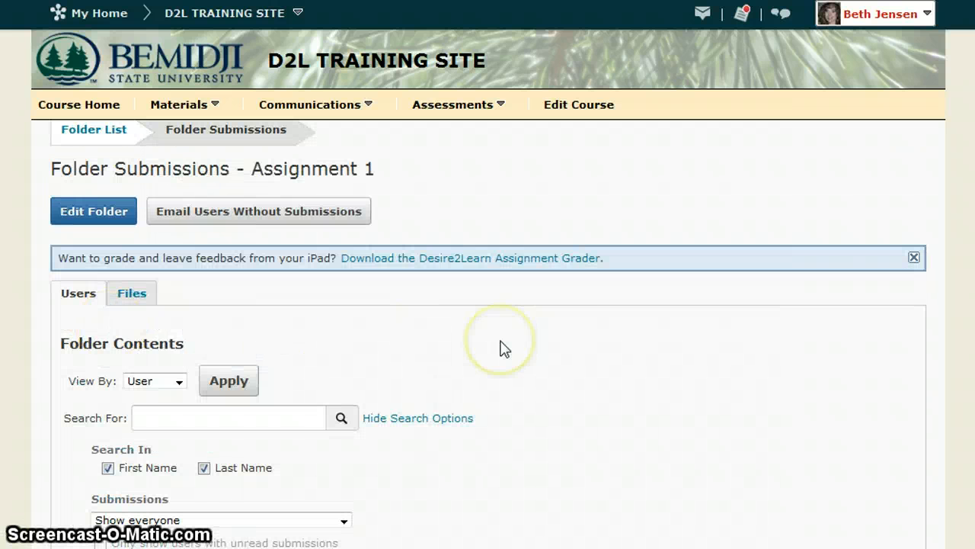
# Step: Select all listed Assignment 1 users, package their submissions into a zip file for download, and dismiss the download window
pyautogui.scroll(-7, 503, 349)
pyautogui.click(70, 223)
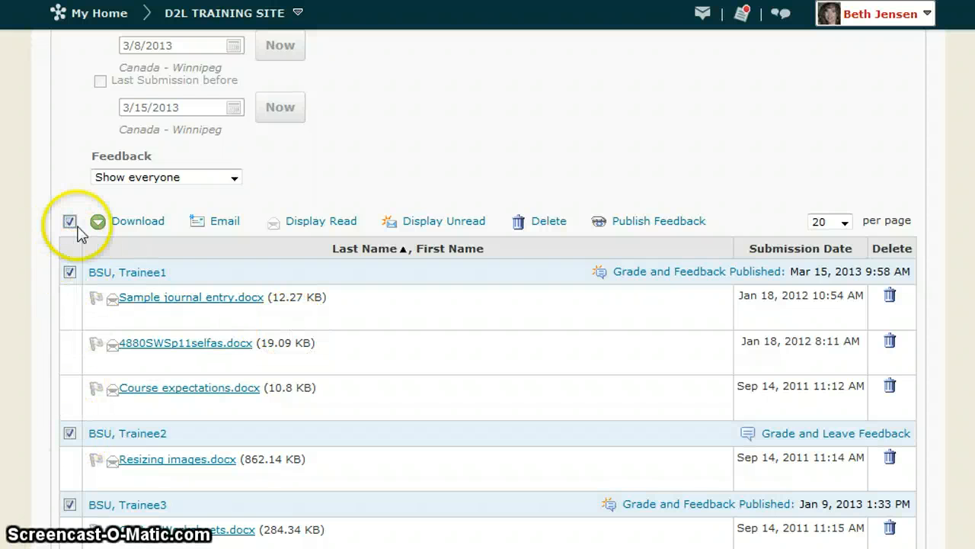
pyautogui.click(137, 223)
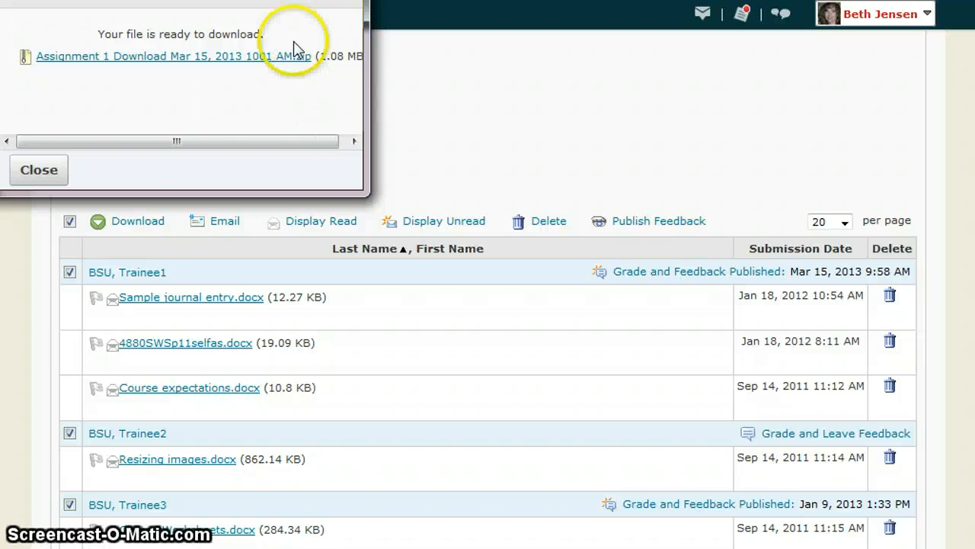
pyautogui.click(420, 33)
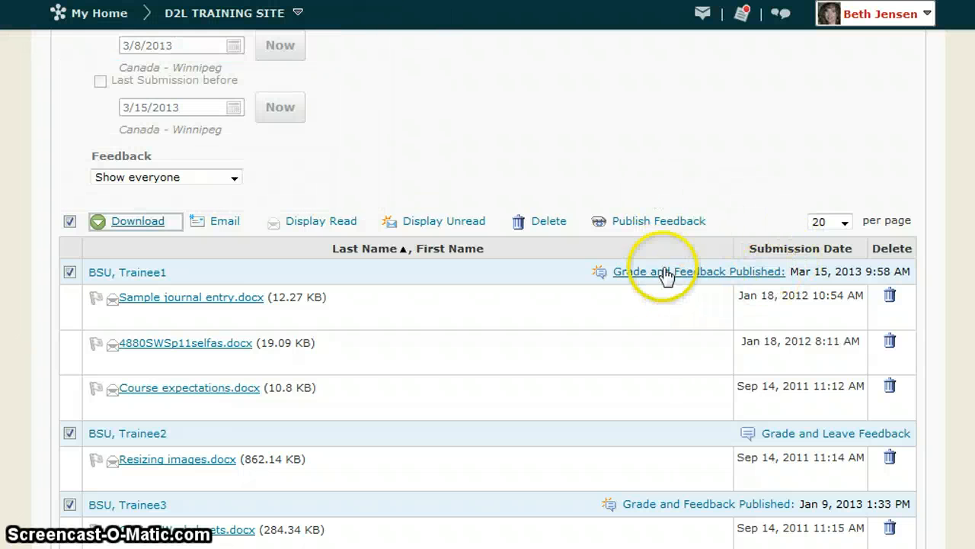
# Step: Open the first trainee's published grade and feedback, and start adding a file to the feedback
pyautogui.click(692, 274)
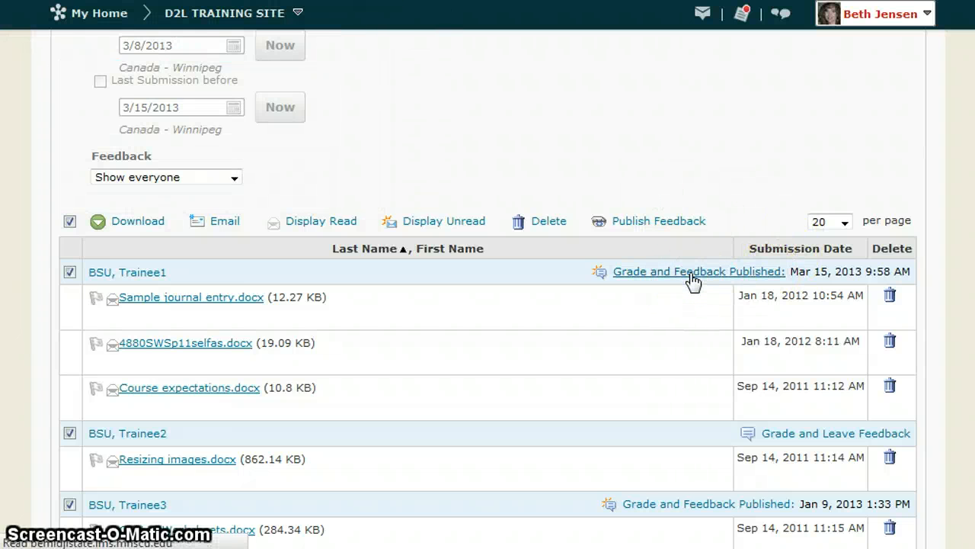
pyautogui.scroll(-2, 766, 398)
pyautogui.scroll(-2, 768, 408)
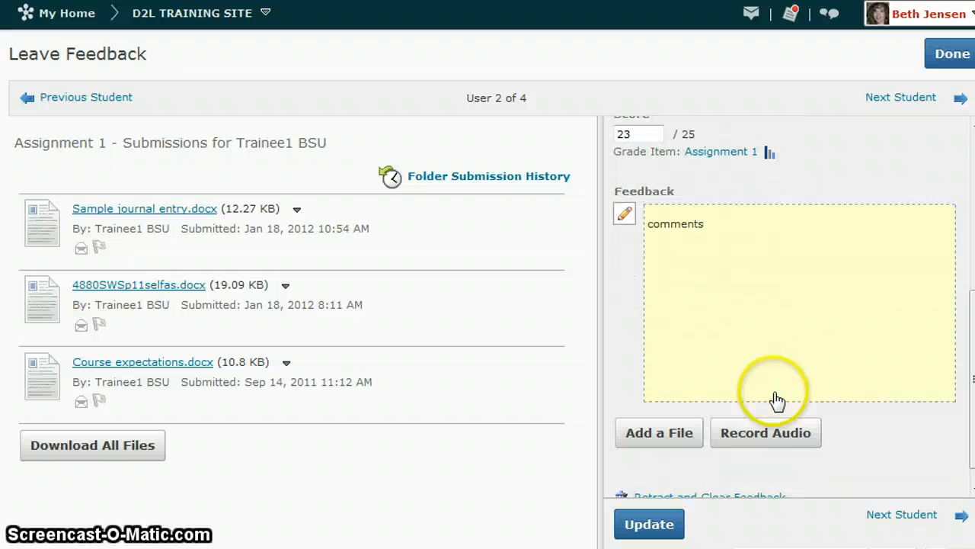
pyautogui.click(655, 420)
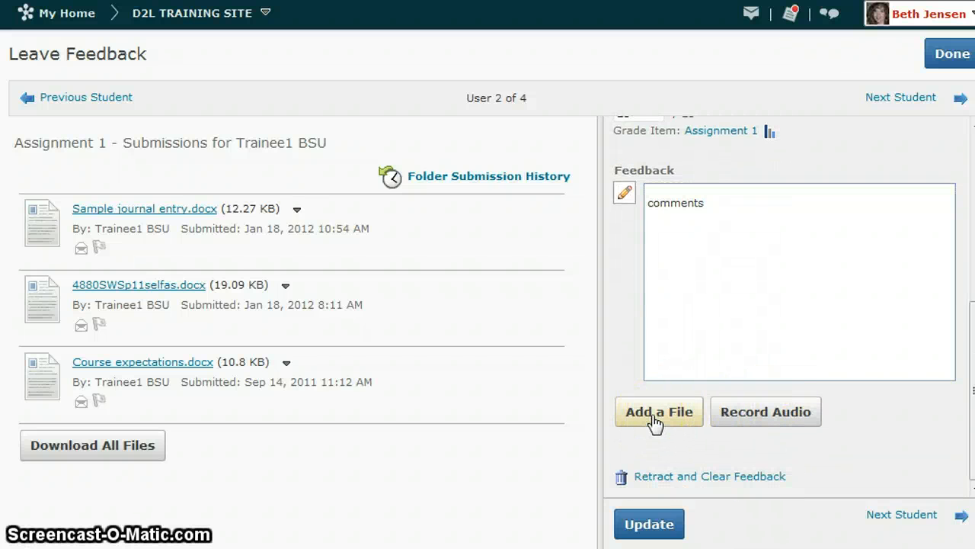